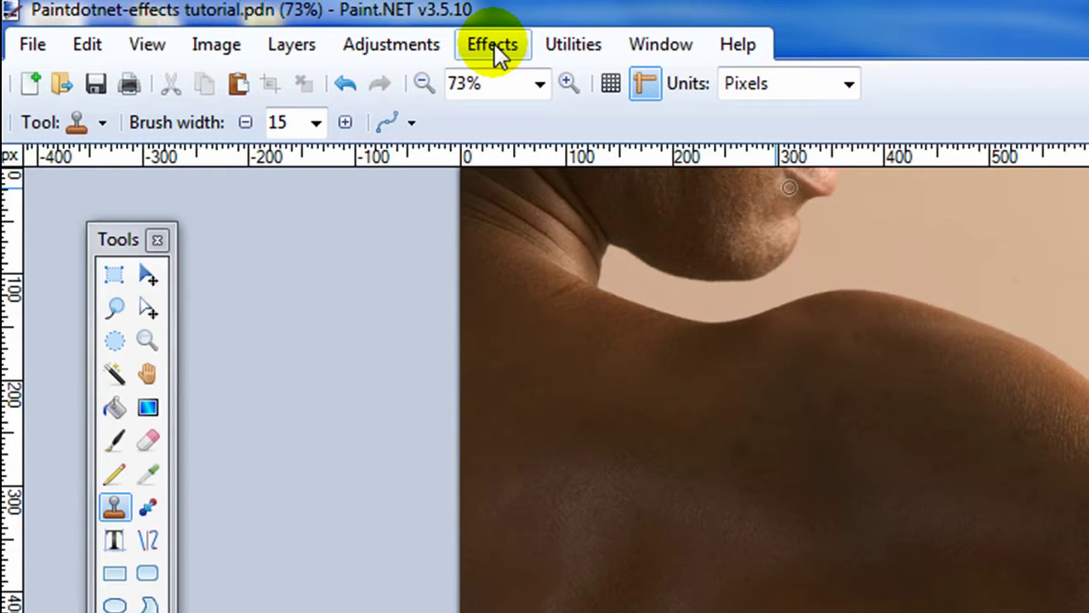
Step: Preview the Artistic > Ink Sketch effect with Ink Outline 37 and Coloring 32
click(495, 43)
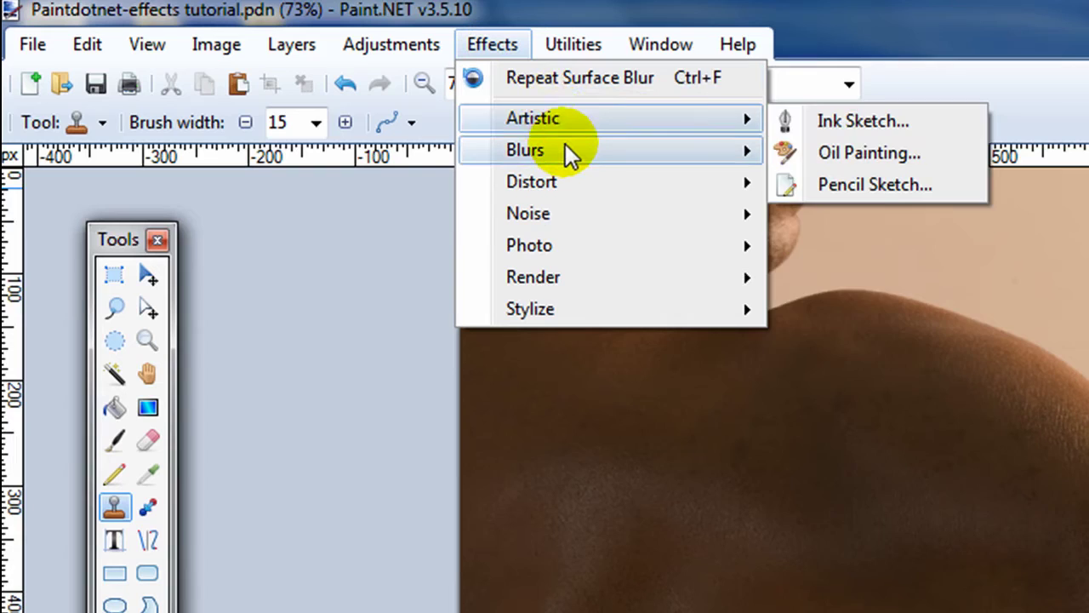
mouse_move(569, 181)
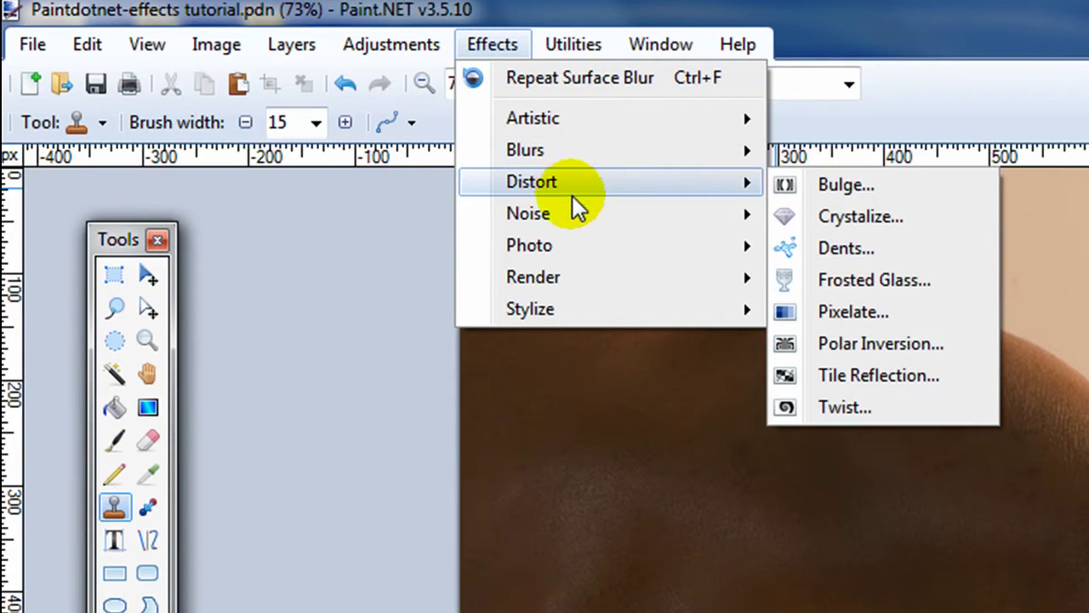
mouse_move(578, 241)
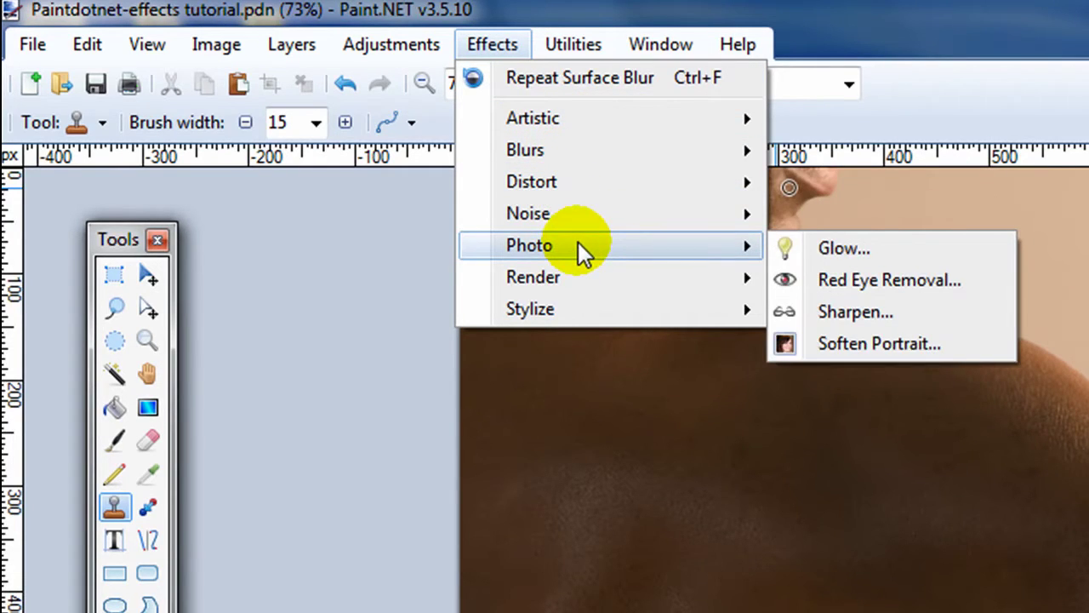
mouse_move(579, 115)
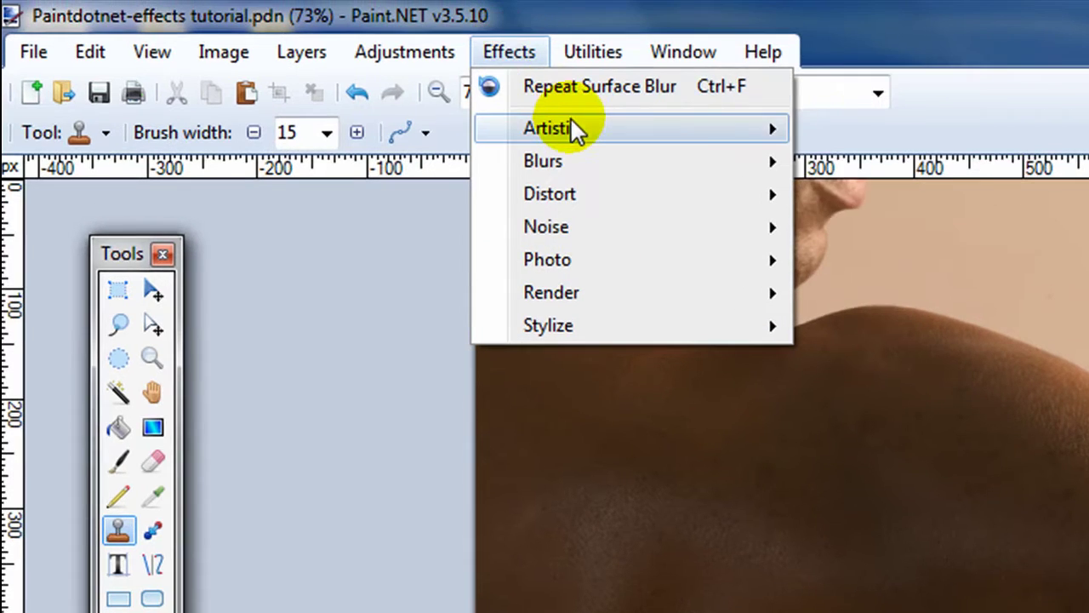
mouse_move(572, 123)
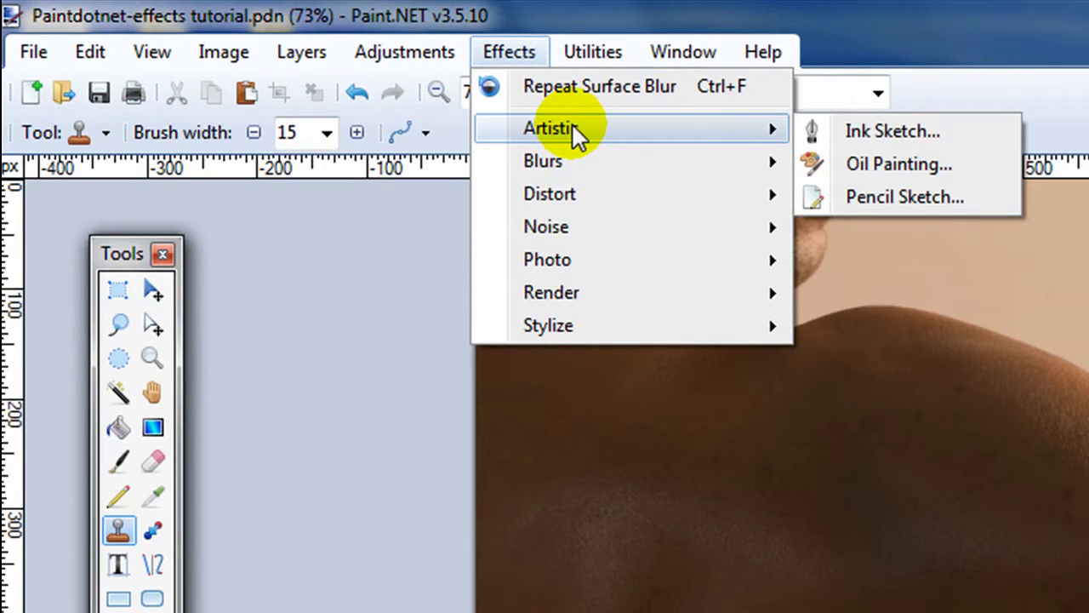
click(890, 132)
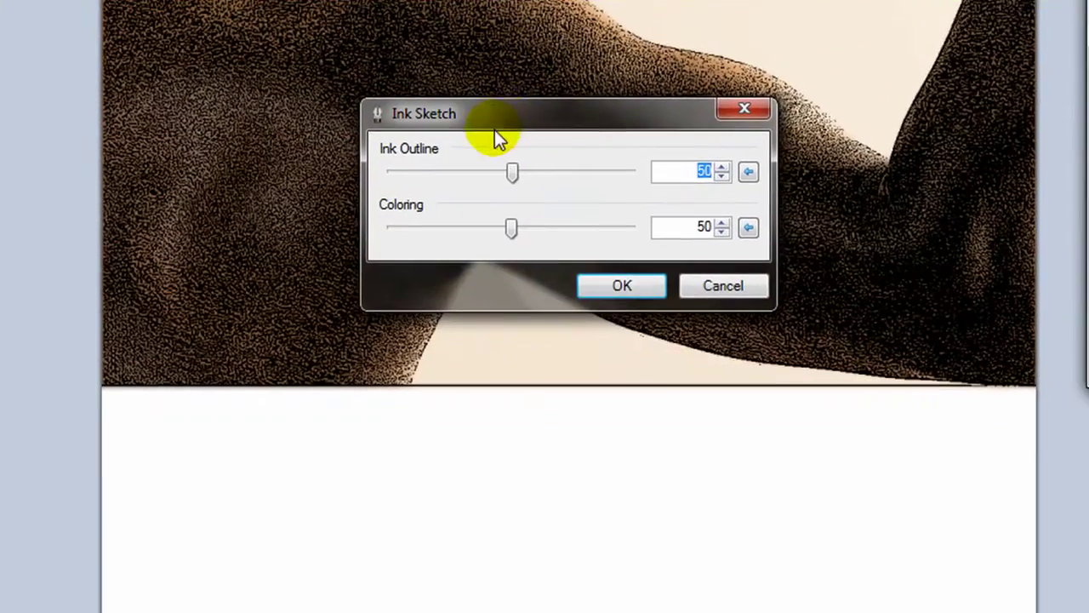
drag(715, 296, 707, 612)
mouse_move(491, 469)
mouse_down()
mouse_move(406, 471)
mouse_move(568, 470)
mouse_move(473, 470)
mouse_up()
mouse_move(503, 526)
mouse_down()
mouse_move(358, 535)
mouse_move(657, 529)
mouse_move(454, 518)
mouse_up()
Step: Discard Ink Sketch and preview Oil Painting with Coarseness raised to 66
click(703, 584)
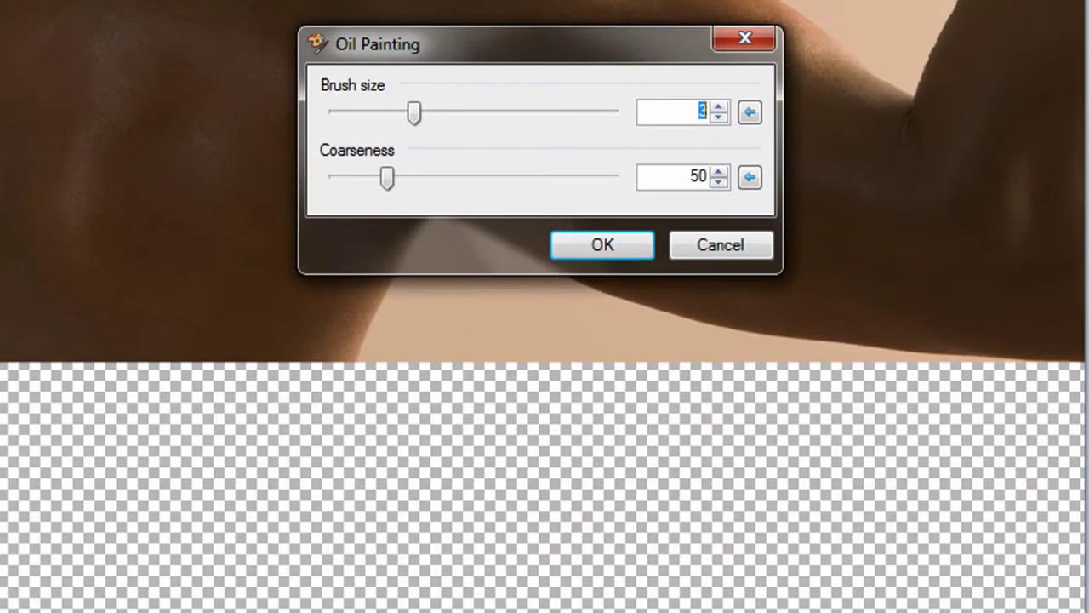
drag(514, 38, 557, 415)
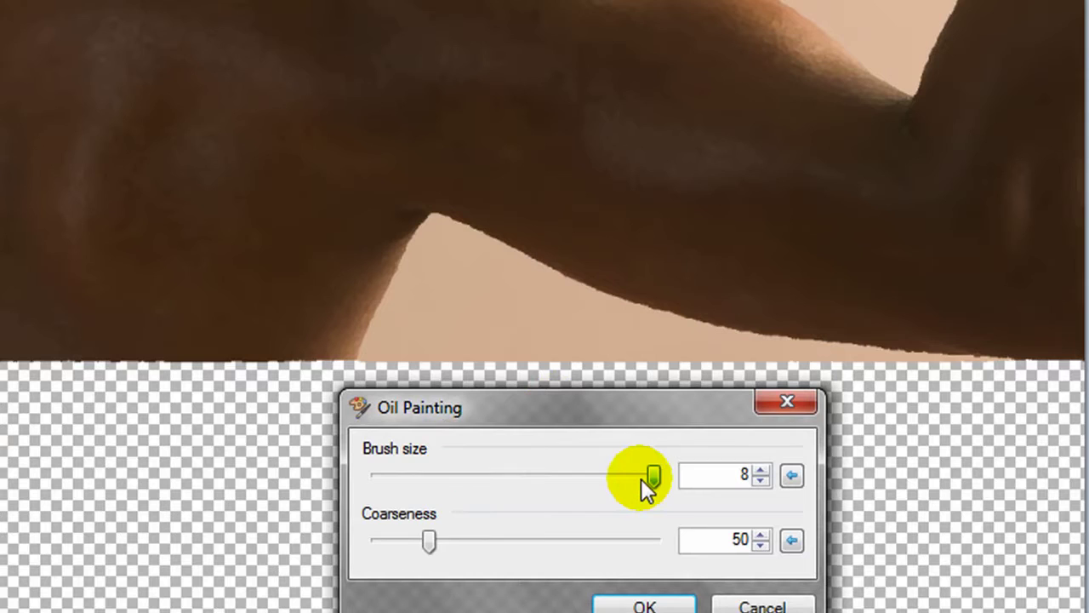
drag(416, 553, 452, 539)
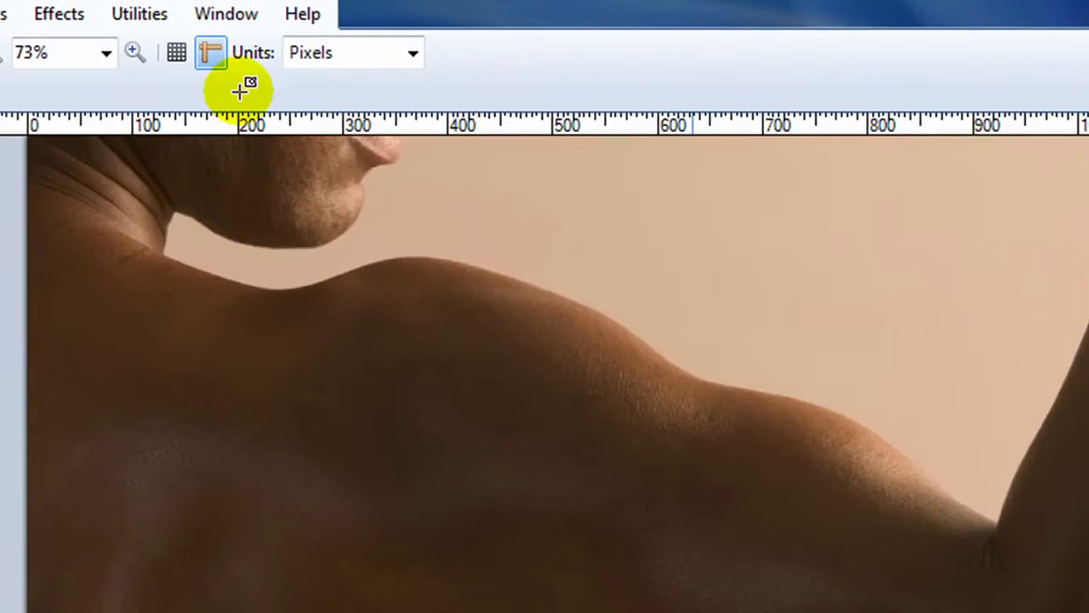
Step: Apply Artistic > Pencil Sketch with a pencil tip size of 13
click(59, 13)
mouse_move(97, 85)
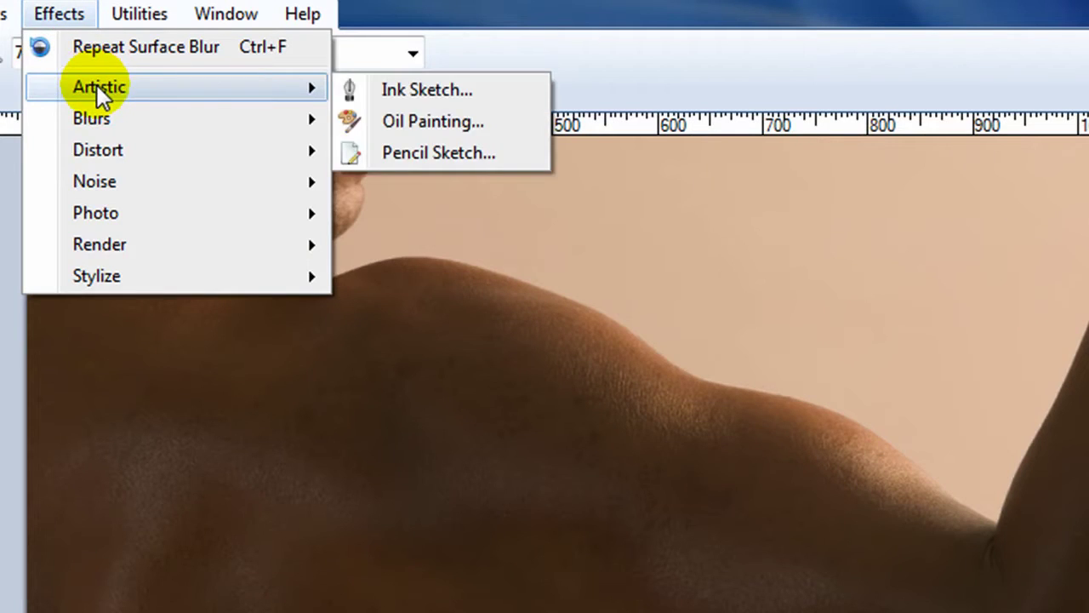
click(416, 151)
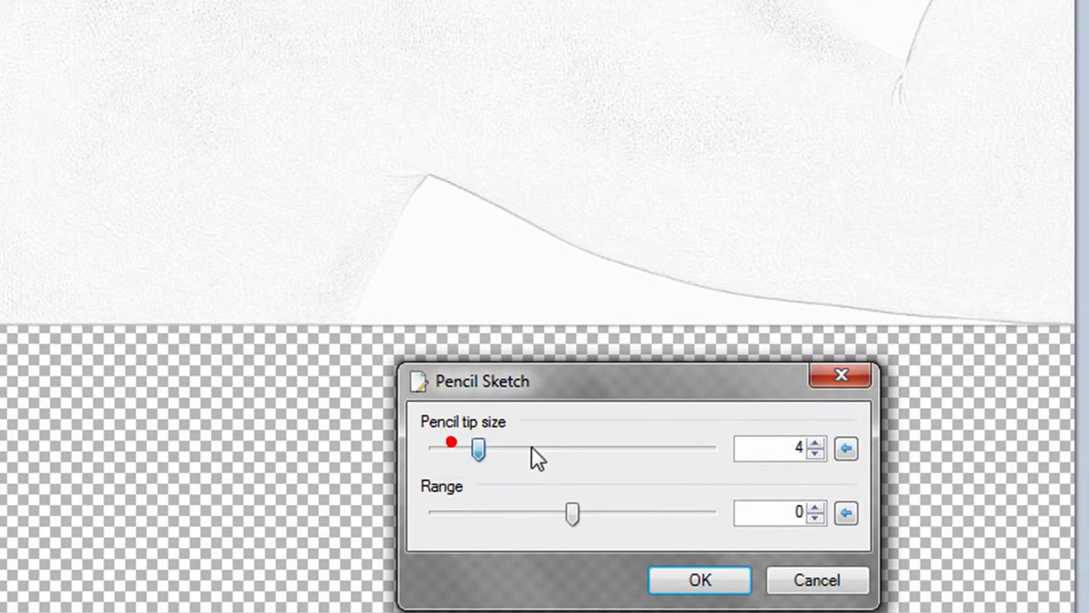
drag(479, 448, 617, 448)
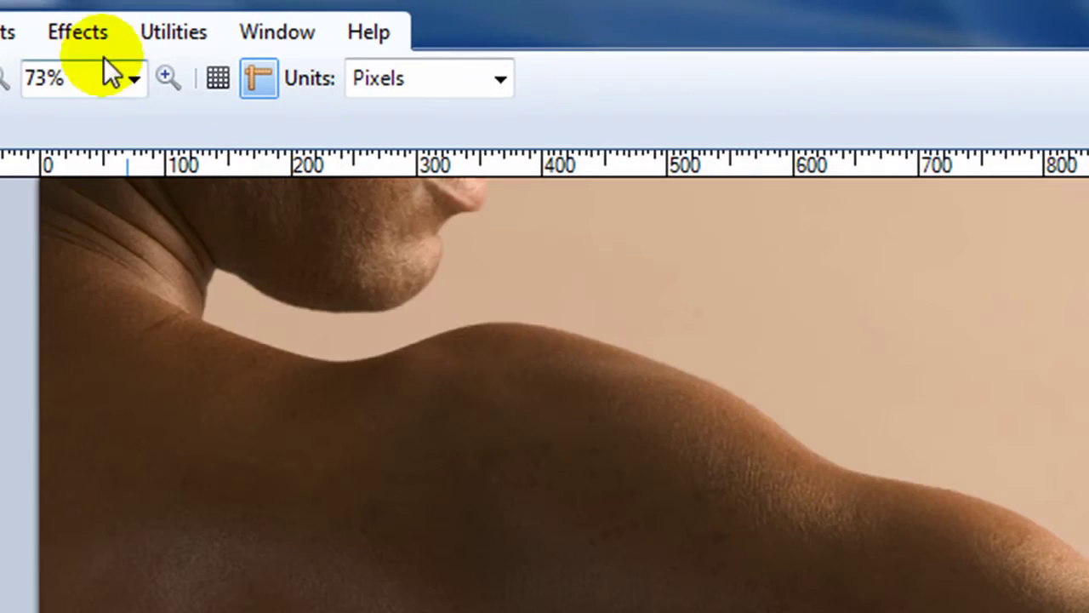
Step: Preview the Blurs > Fragment effect with Distance set to 53
click(100, 34)
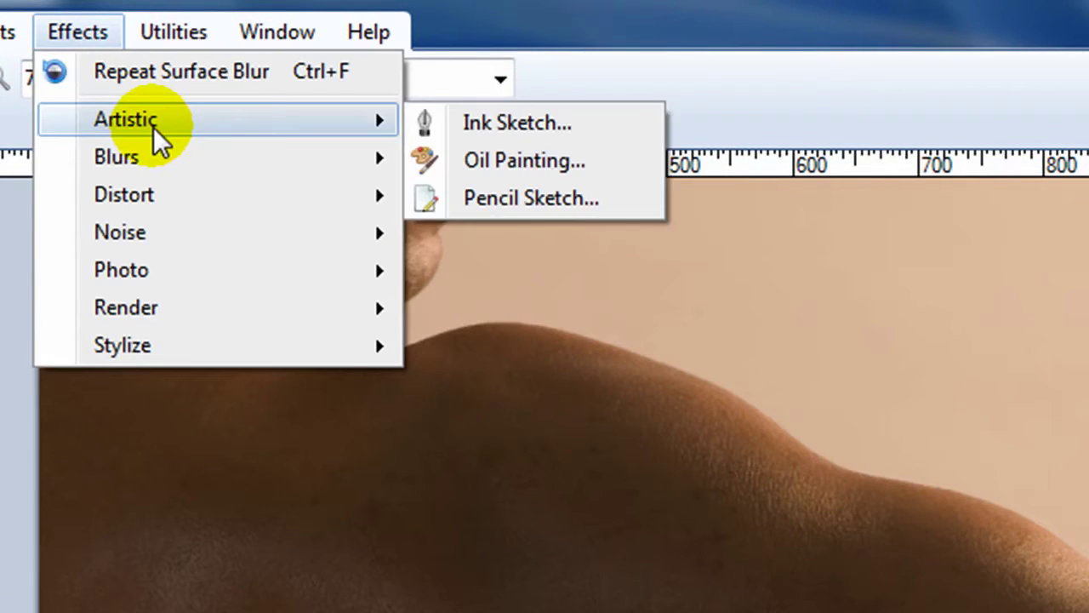
mouse_move(158, 156)
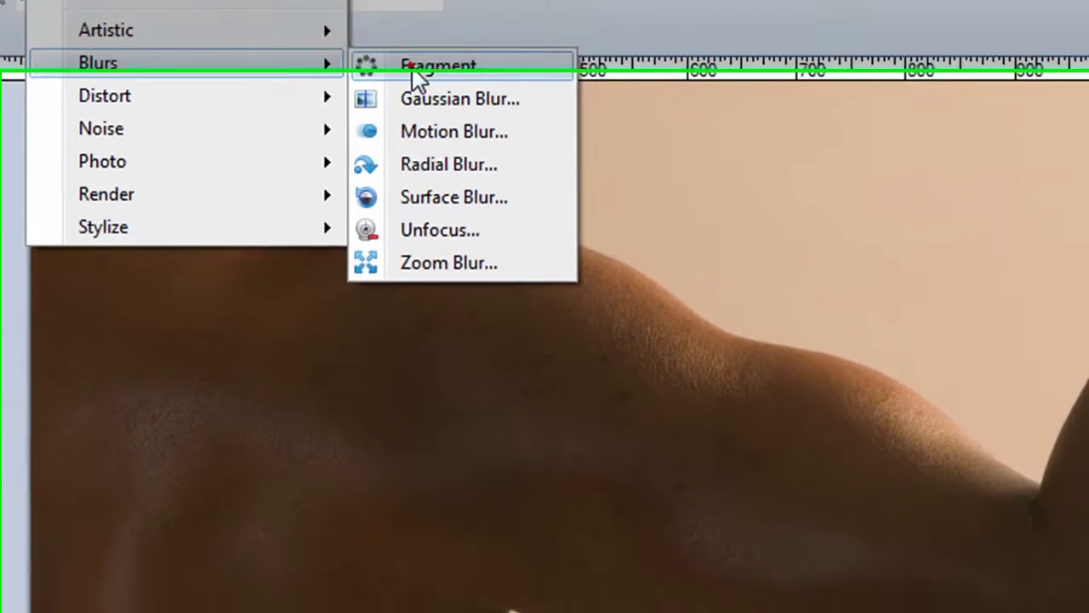
click(475, 161)
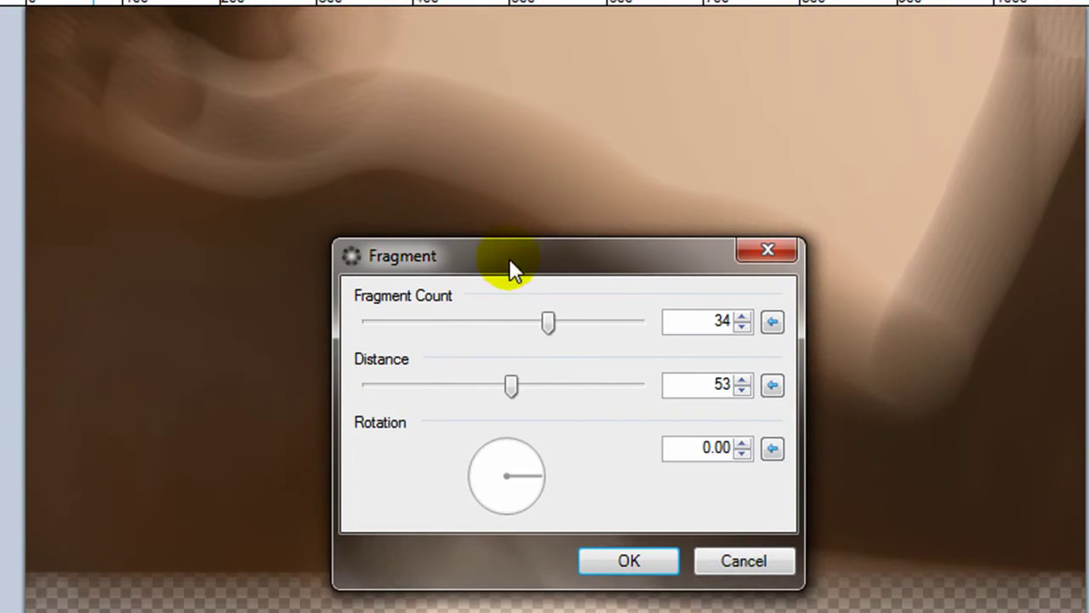
drag(511, 263, 480, 582)
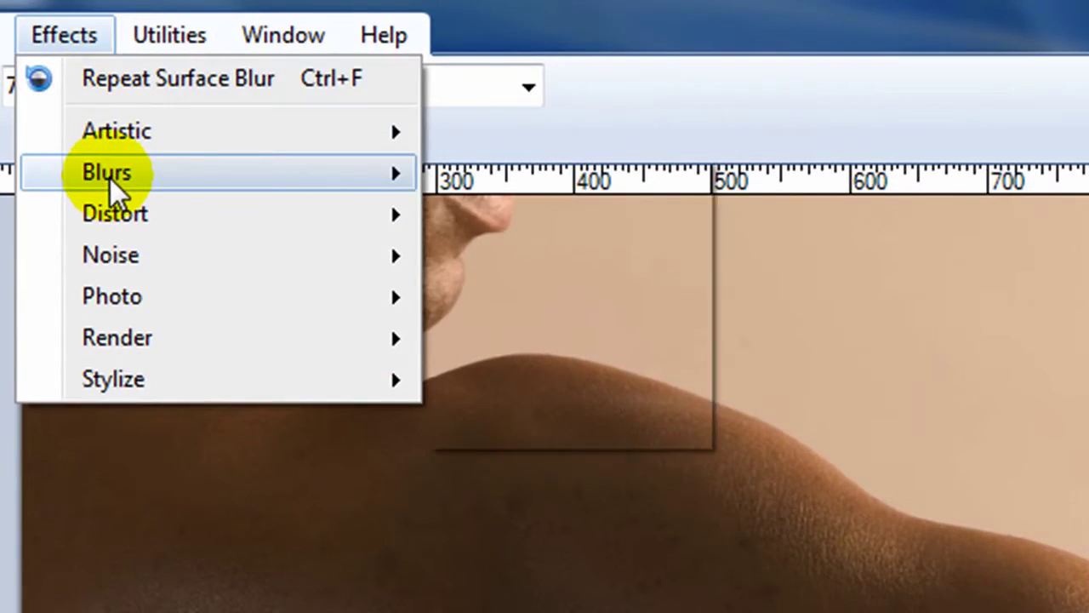
Step: Preview Gaussian Blur at radii up to 15, then cancel it unapplied
mouse_move(114, 182)
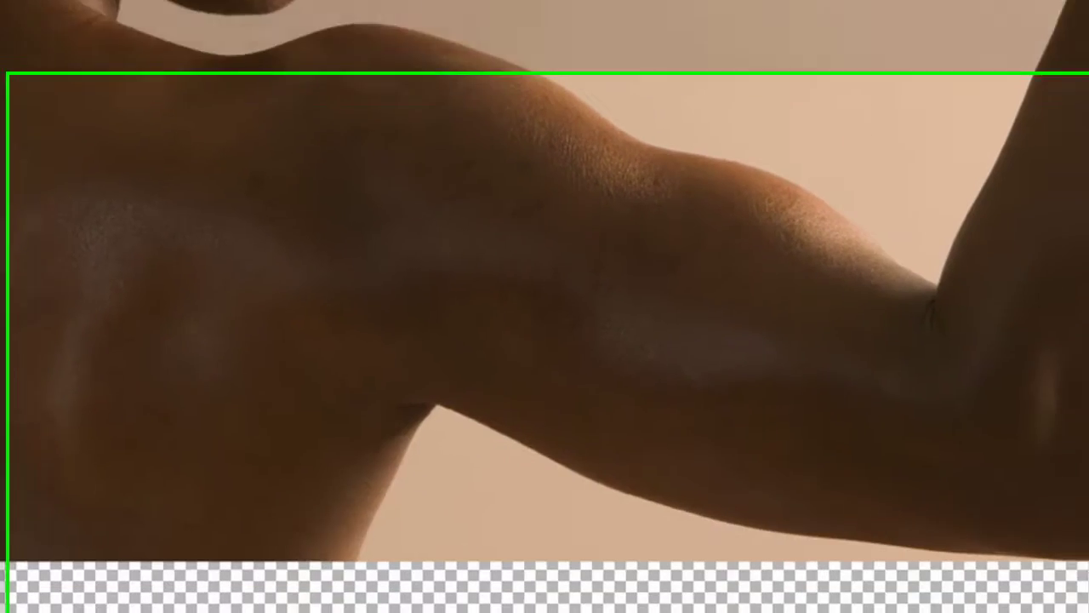
click(496, 85)
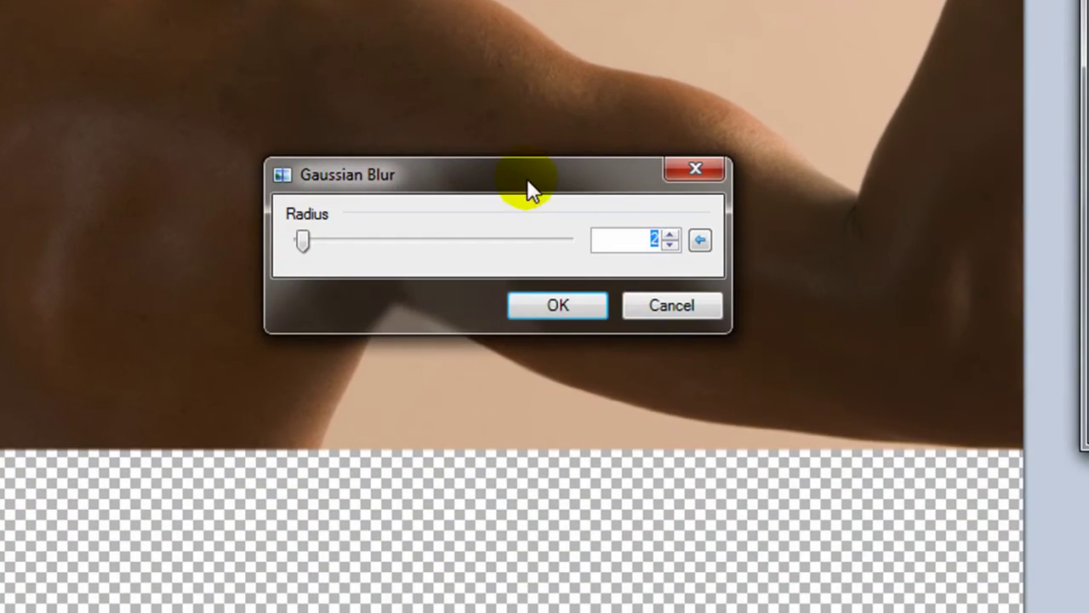
drag(526, 178, 612, 471)
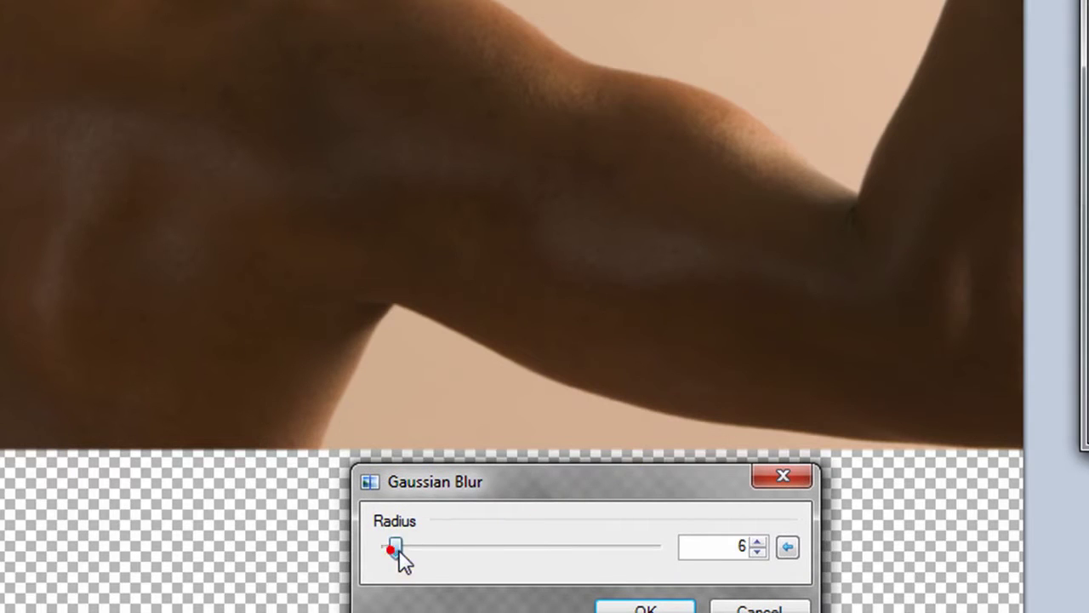
mouse_move(396, 549)
mouse_down()
mouse_move(427, 549)
mouse_move(393, 556)
mouse_move(409, 557)
mouse_up()
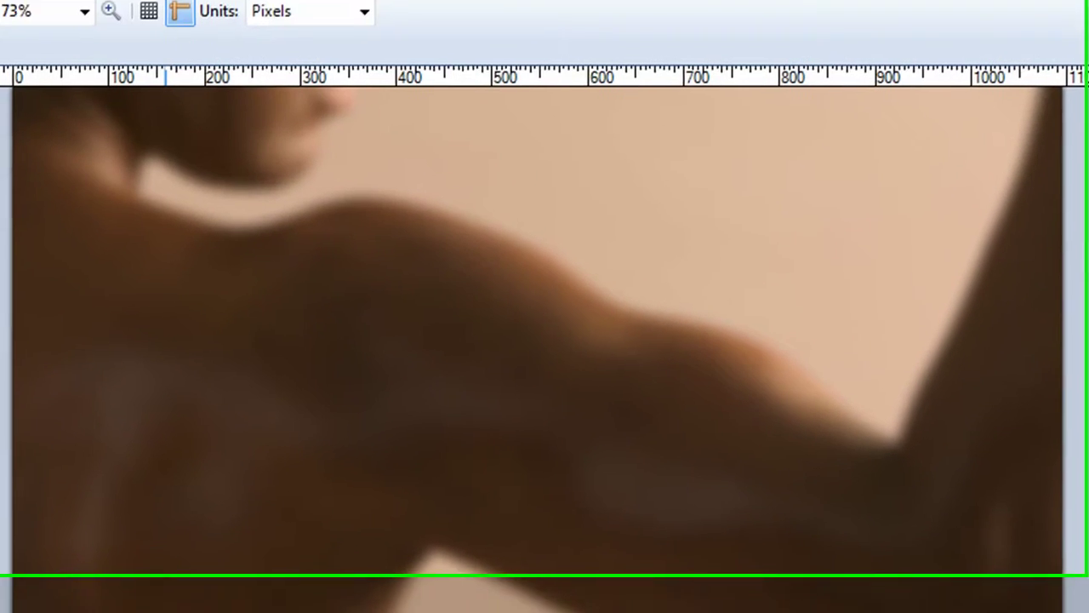
key(Escape)
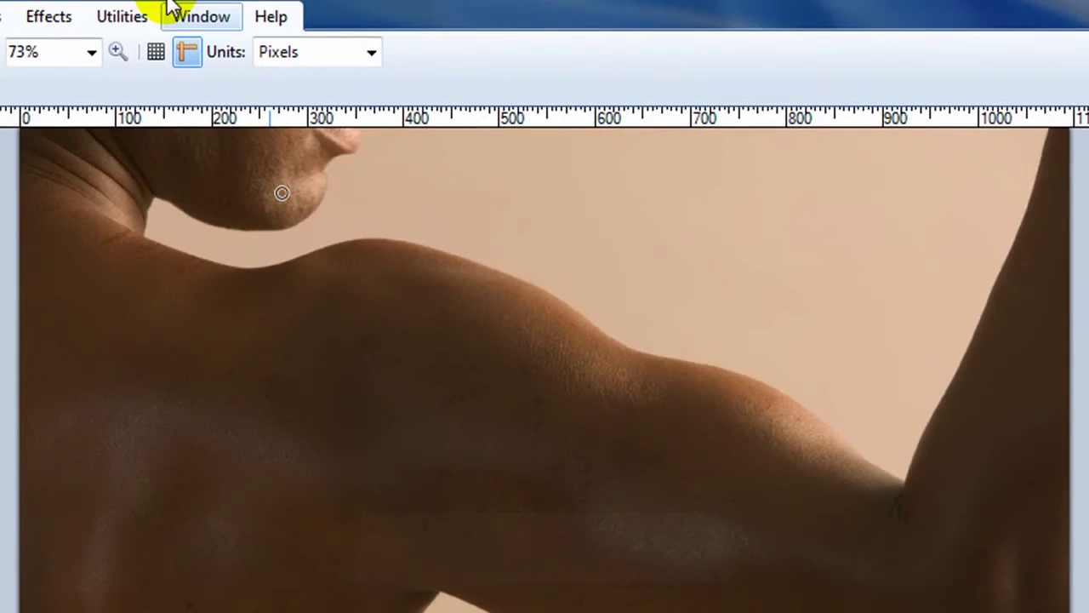
Step: Open Blurs > Motion Blur and lengthen its Distance to 67
click(64, 17)
mouse_move(95, 111)
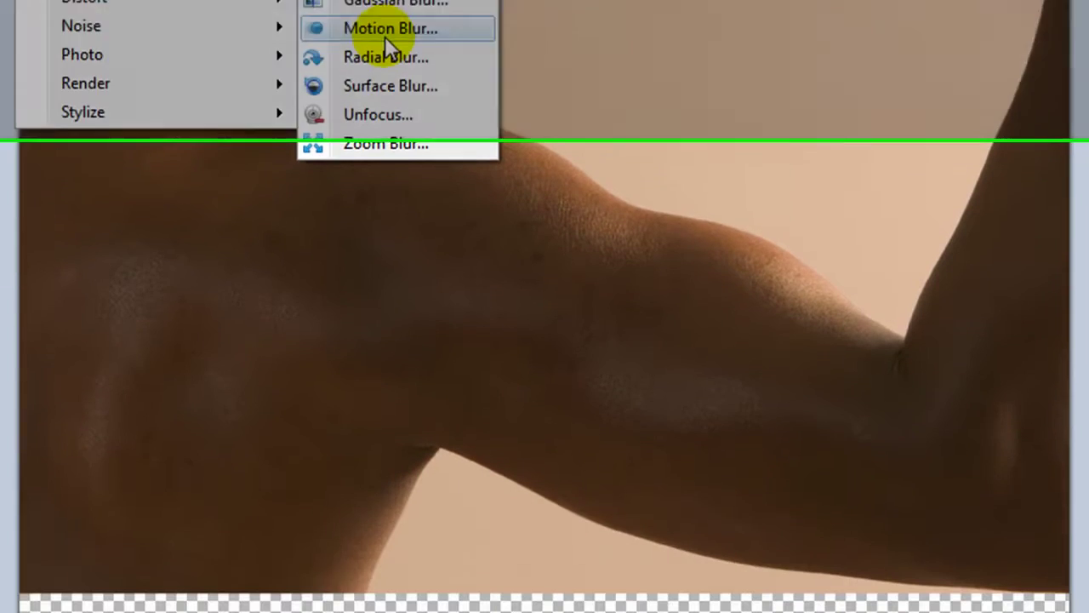
click(390, 172)
drag(523, 111, 637, 306)
drag(480, 504, 524, 510)
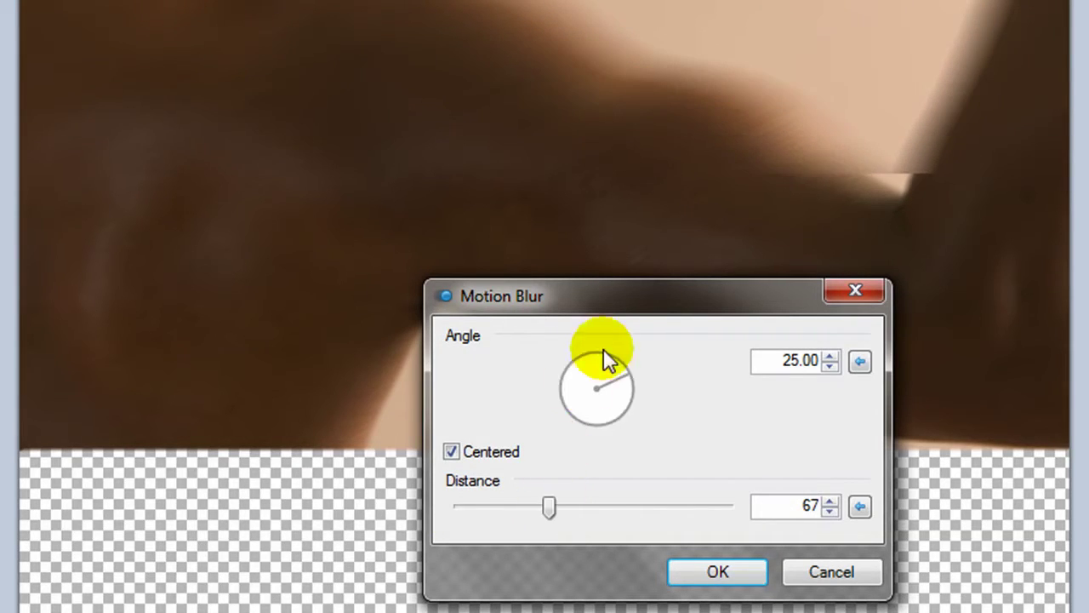
Step: Set the Motion Blur angle to -109.75 and turn off Centered
drag(630, 297, 524, 494)
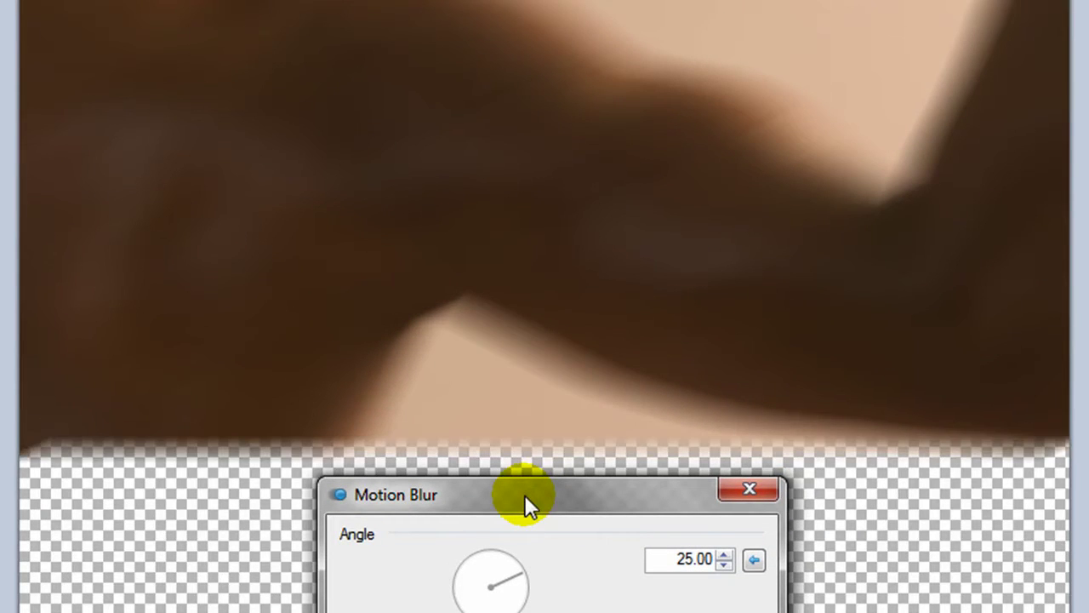
drag(600, 501, 598, 347)
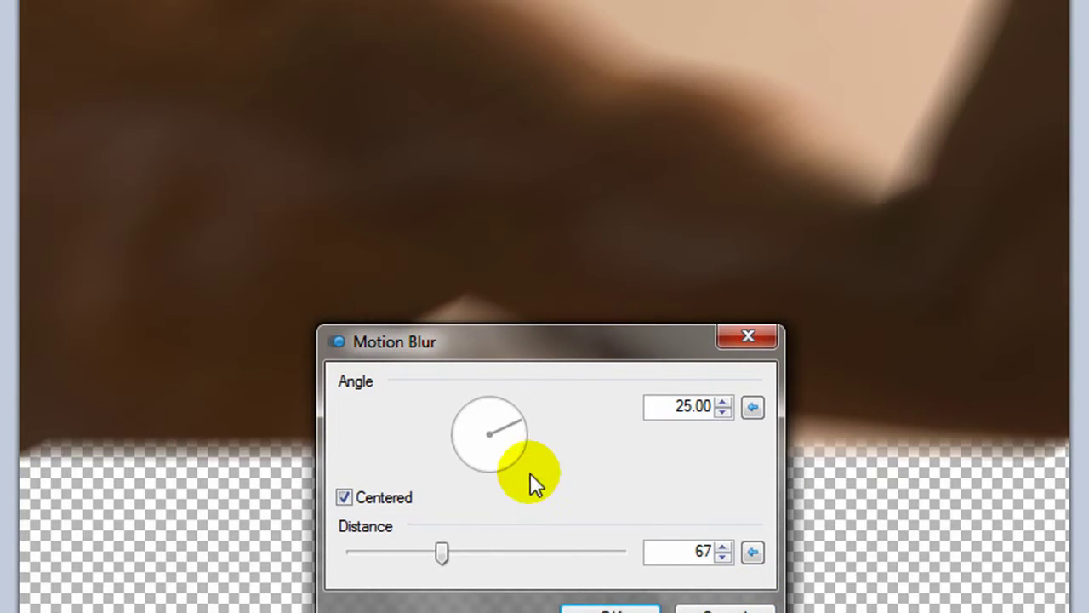
drag(518, 420, 471, 486)
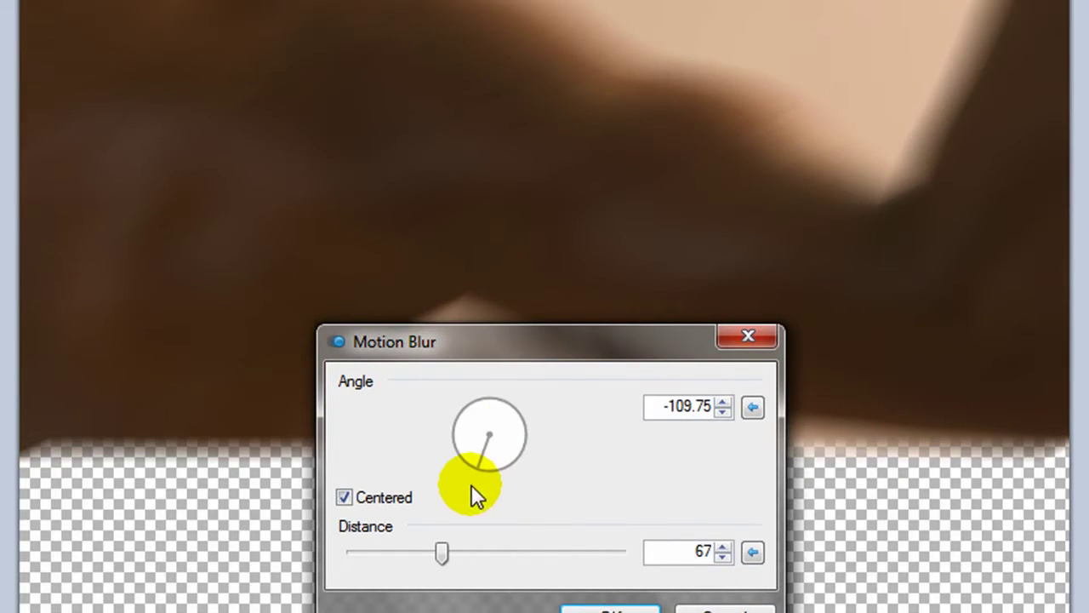
click(344, 500)
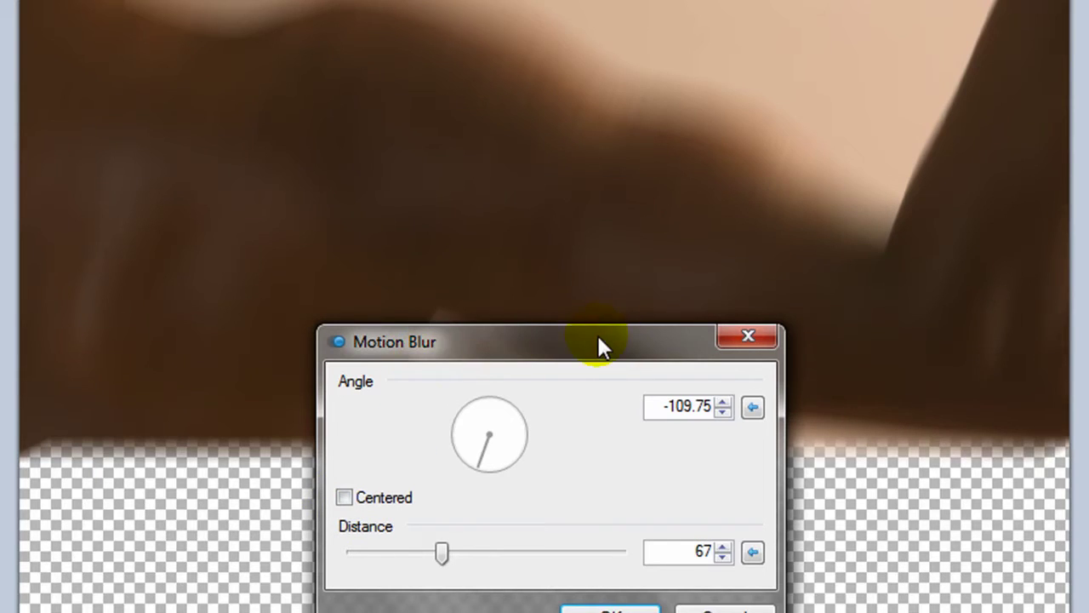
drag(598, 338, 584, 360)
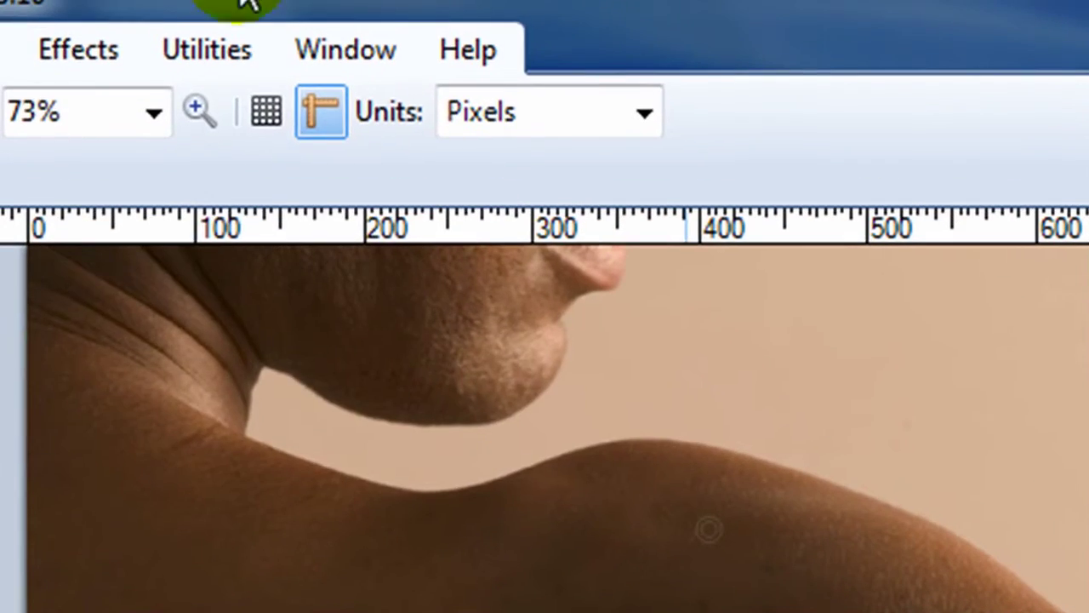
click(114, 46)
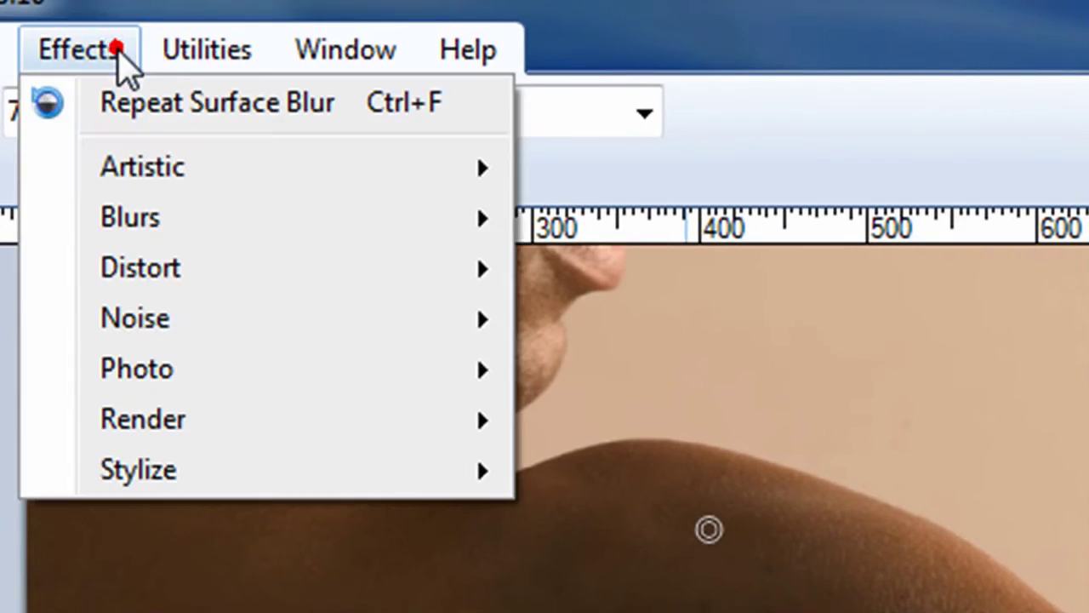
mouse_move(138, 228)
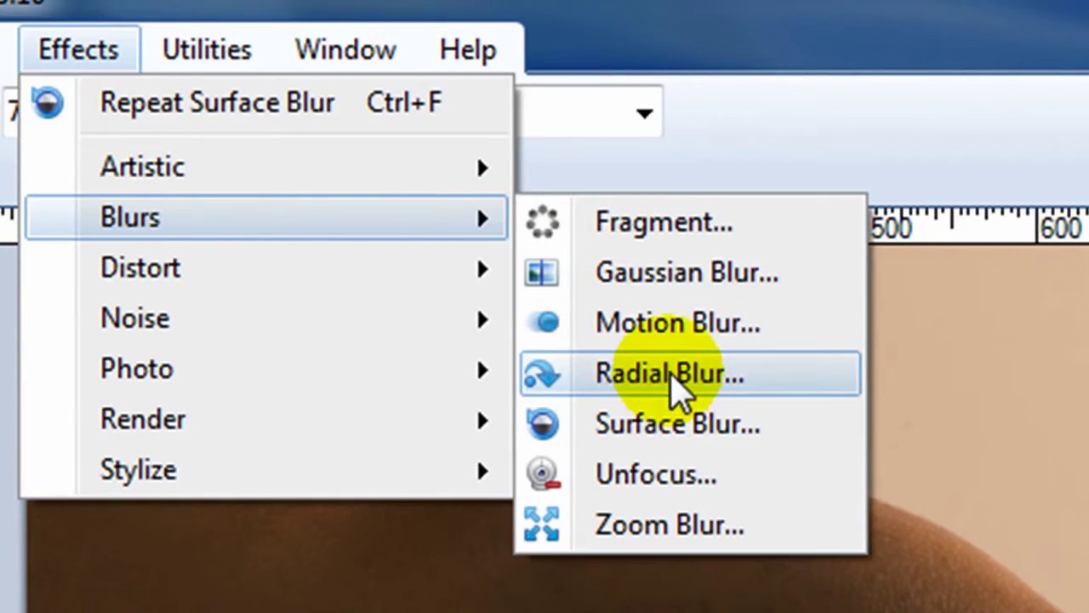
click(673, 374)
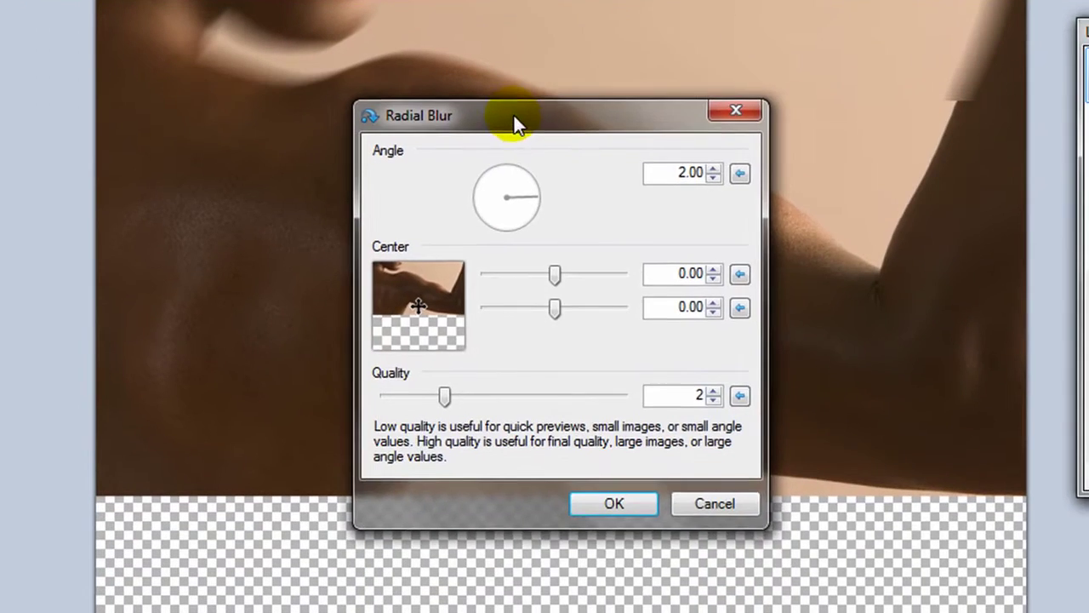
drag(515, 117, 794, 288)
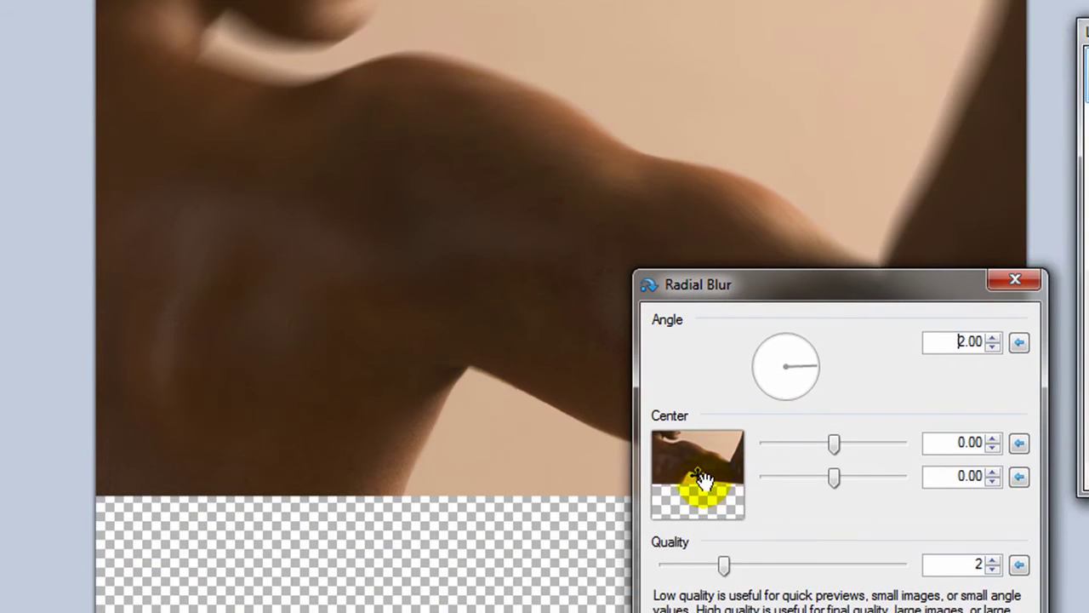
mouse_move(692, 474)
mouse_down()
mouse_move(713, 451)
mouse_move(699, 460)
mouse_up()
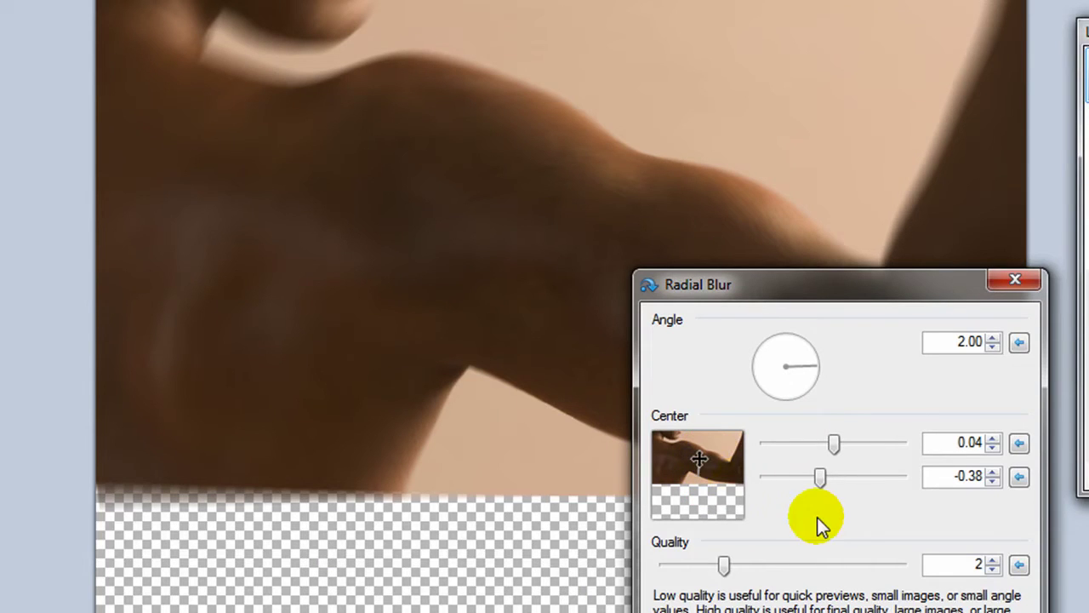
click(730, 562)
drag(901, 566, 661, 569)
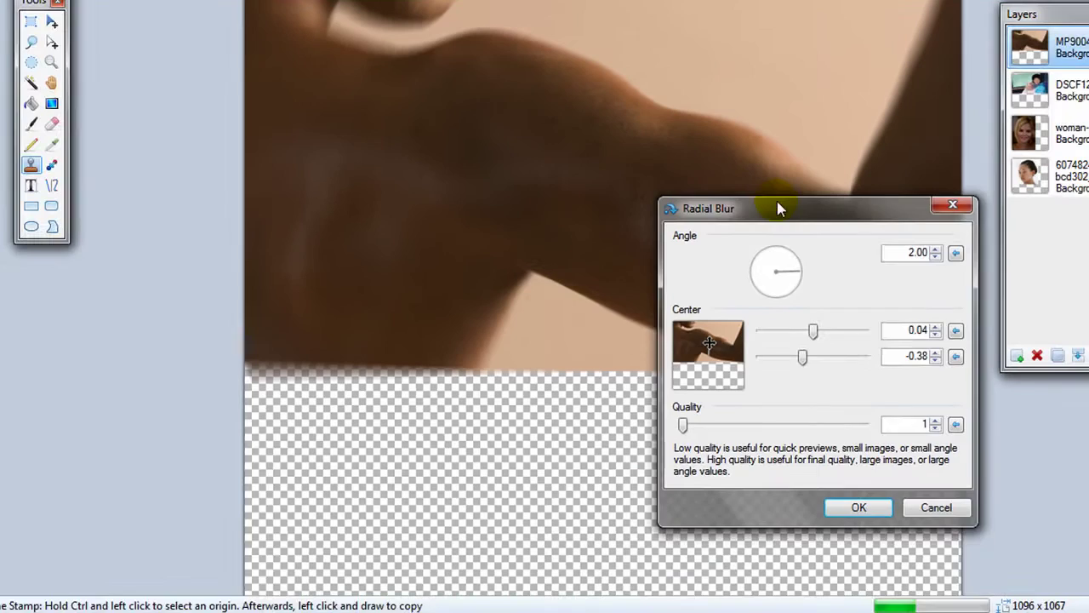
drag(790, 266, 753, 450)
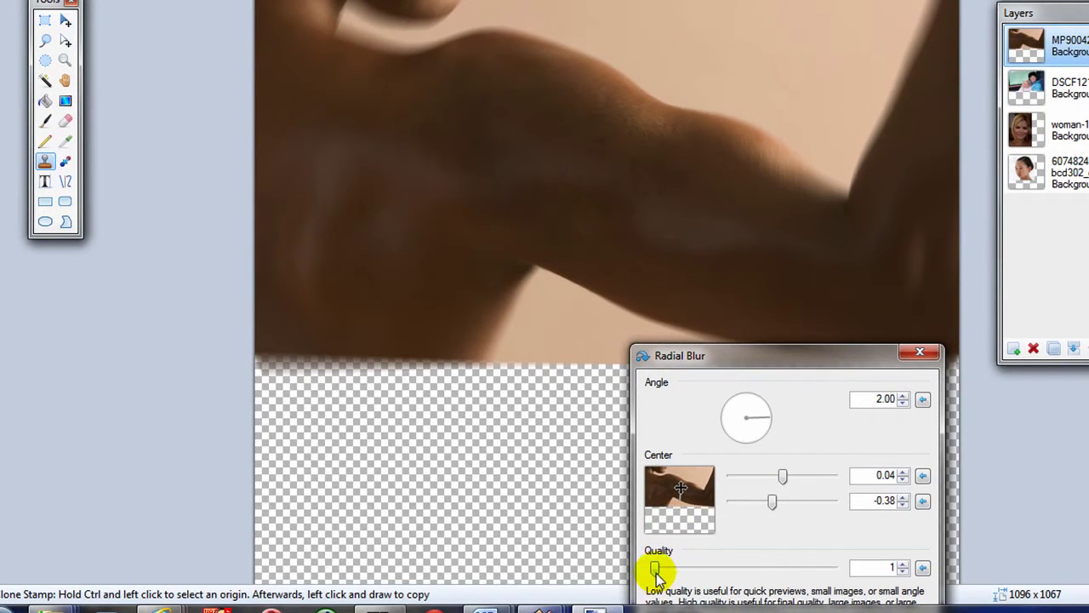
drag(655, 568, 743, 568)
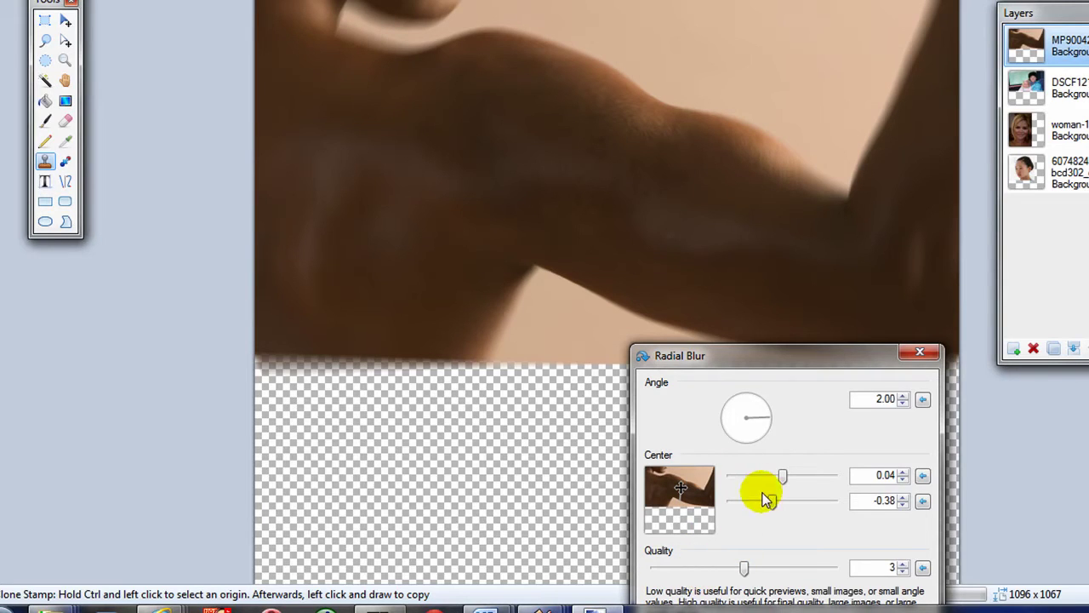
drag(753, 426, 765, 446)
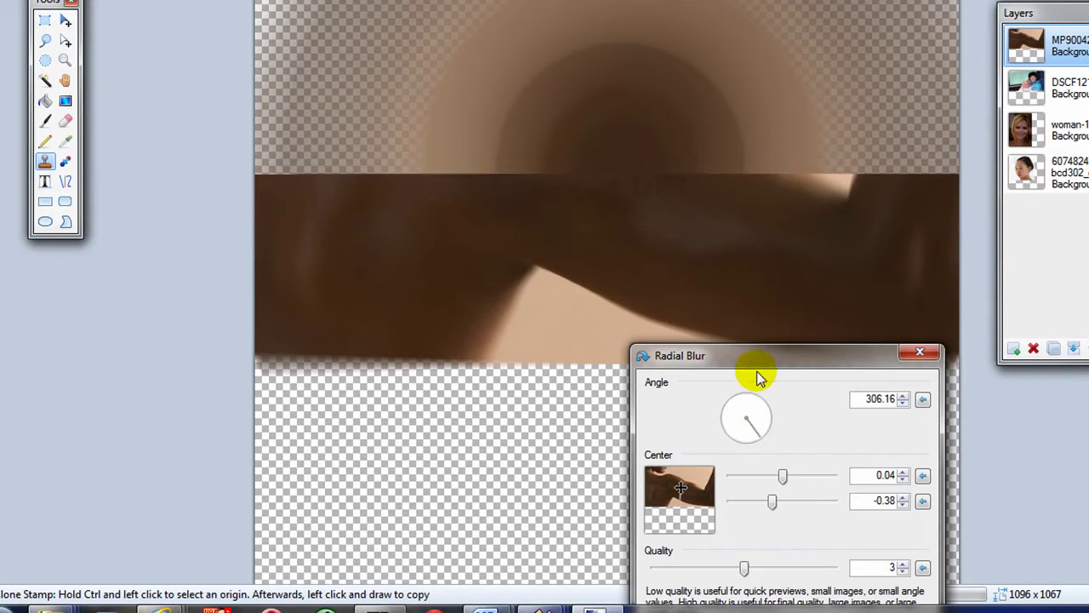
drag(757, 349, 754, 90)
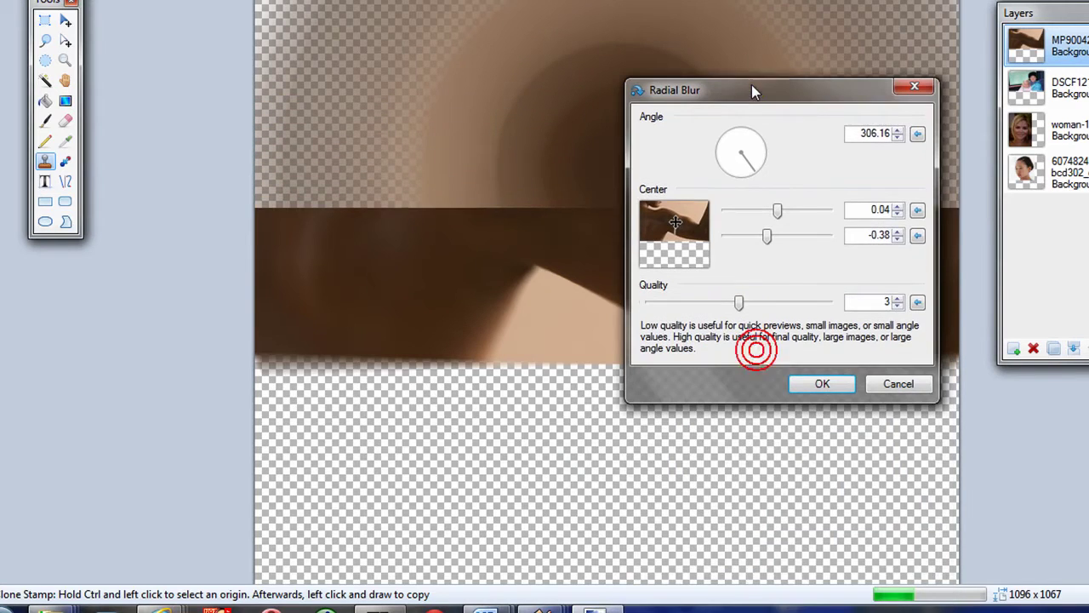
click(908, 381)
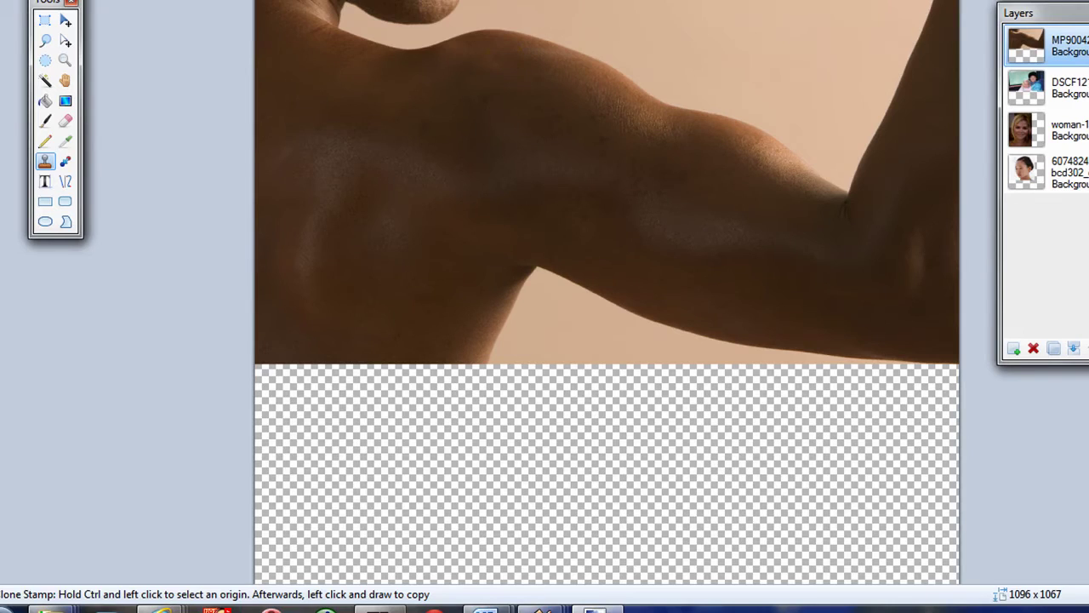
Step: Preview Surface Blur at radius 9, cancel it, then reopen the Blurs submenu
key(alt+c)
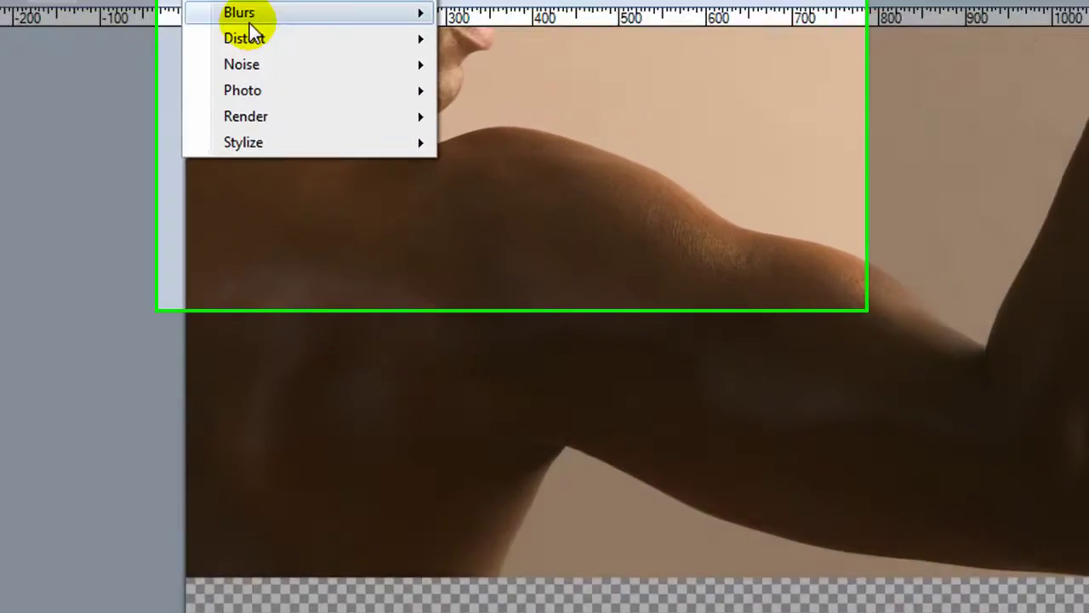
mouse_move(301, 0)
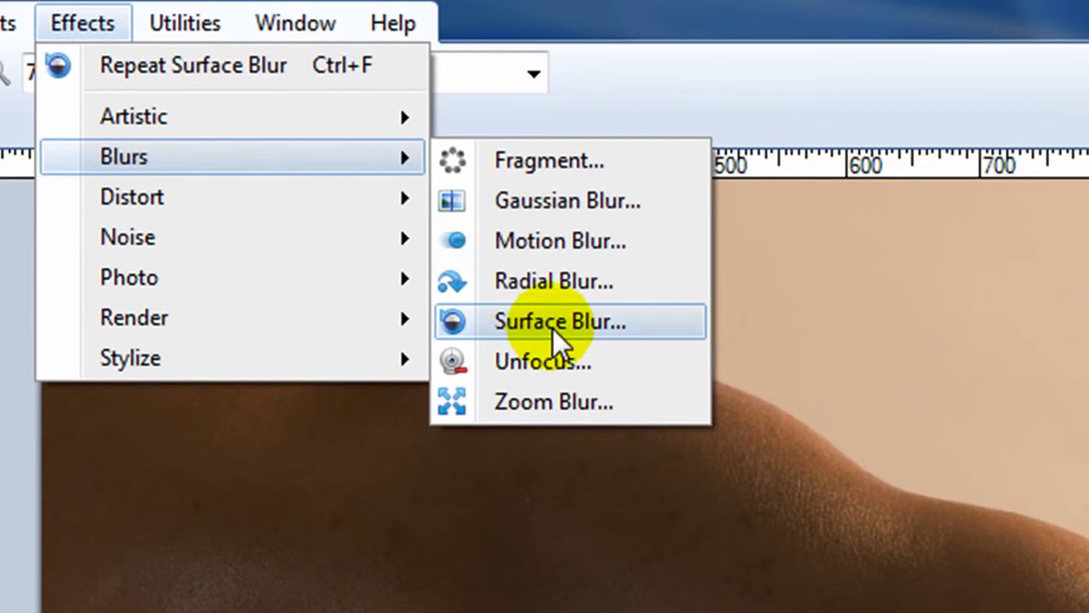
click(549, 324)
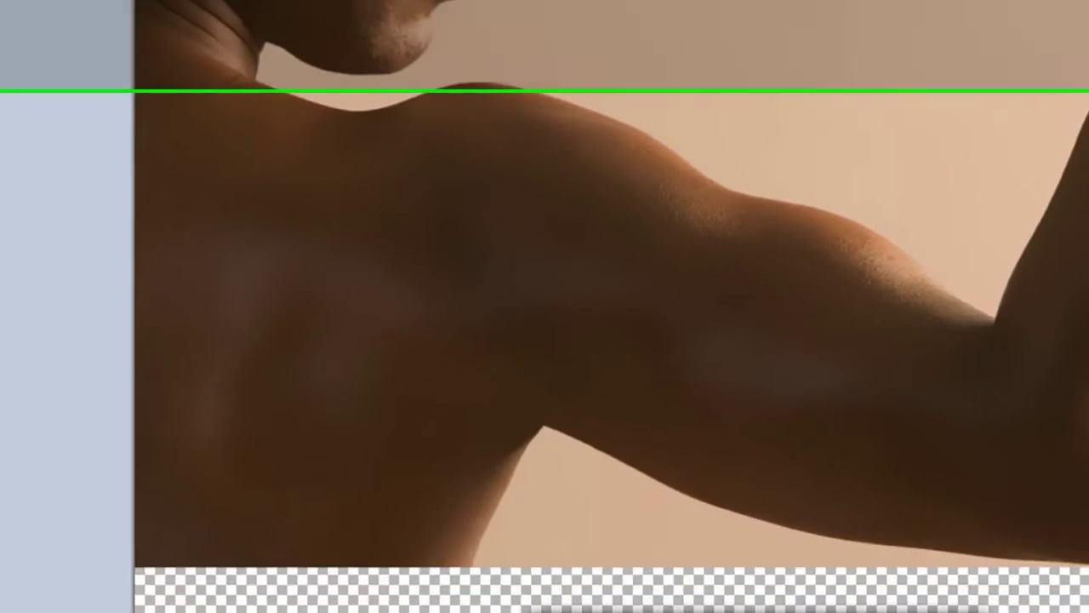
drag(537, 507, 568, 511)
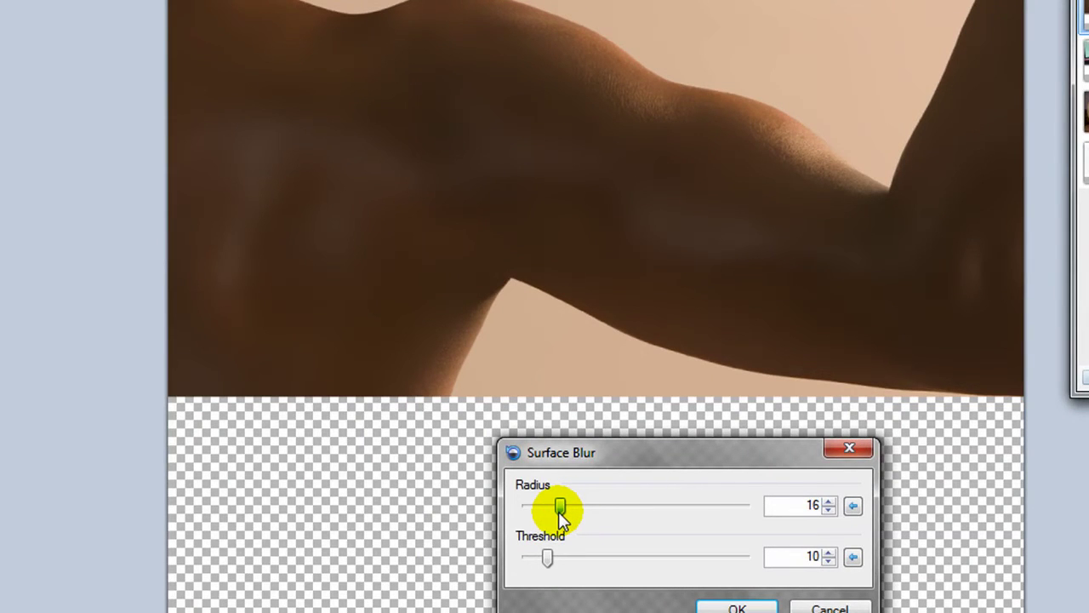
mouse_move(561, 512)
mouse_down()
mouse_move(532, 514)
mouse_move(557, 511)
mouse_up()
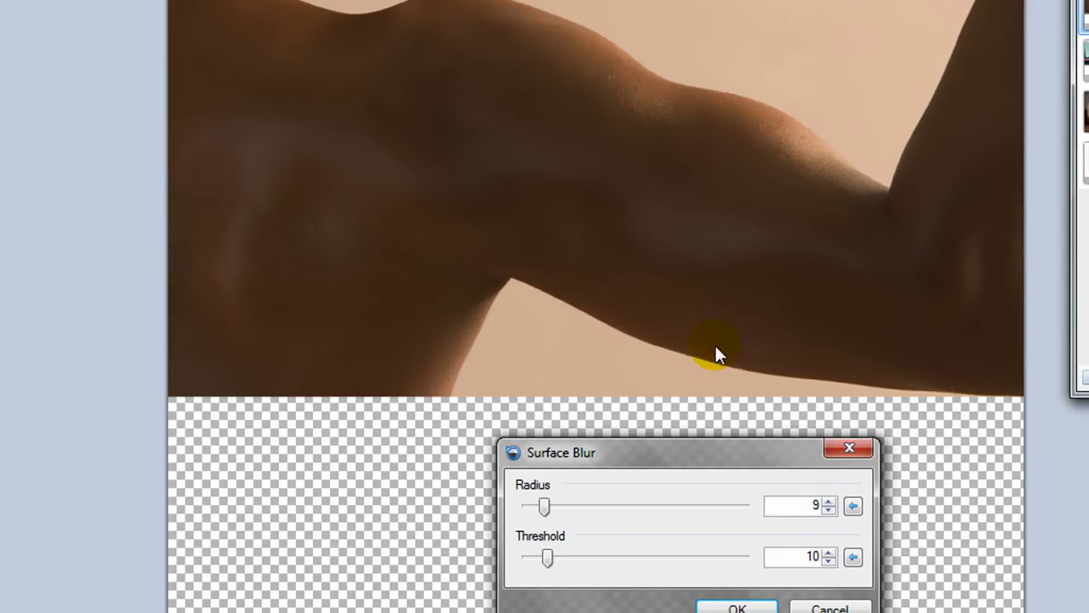
click(827, 606)
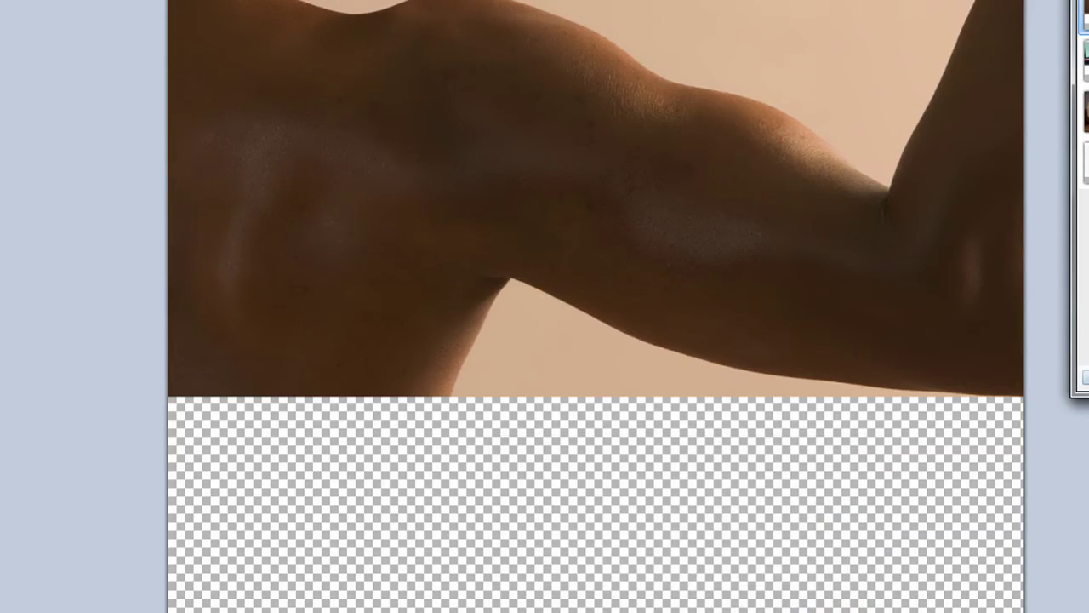
click(182, 34)
mouse_move(377, 226)
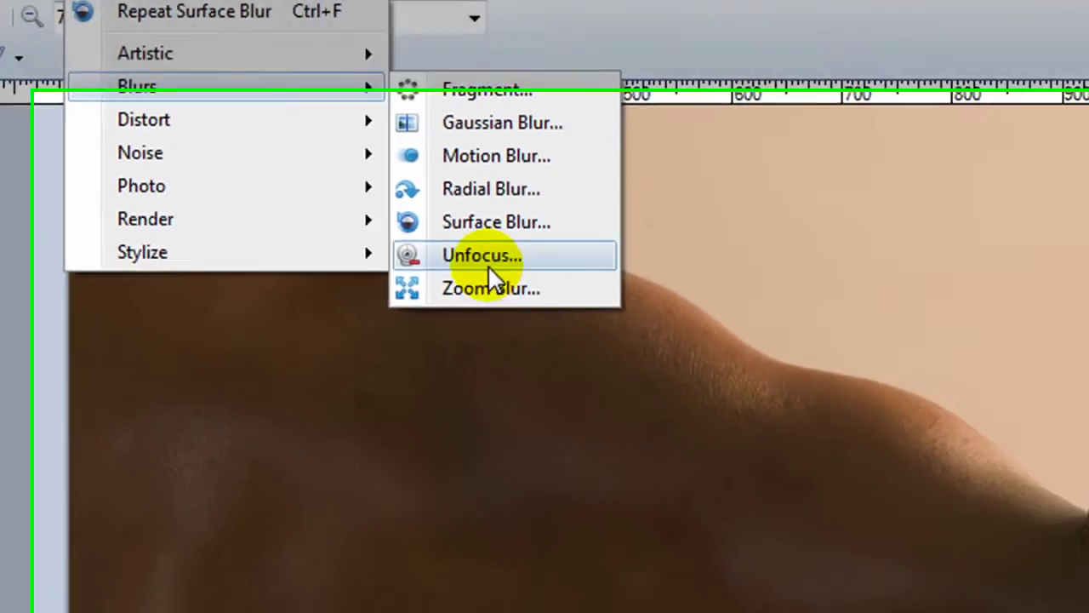
click(762, 461)
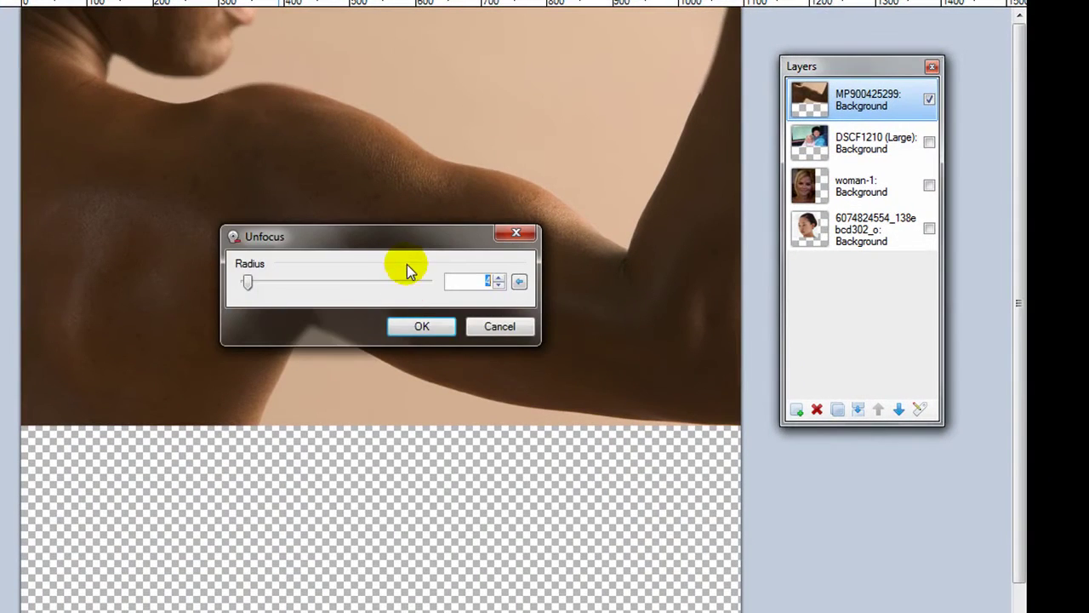
drag(407, 241, 416, 464)
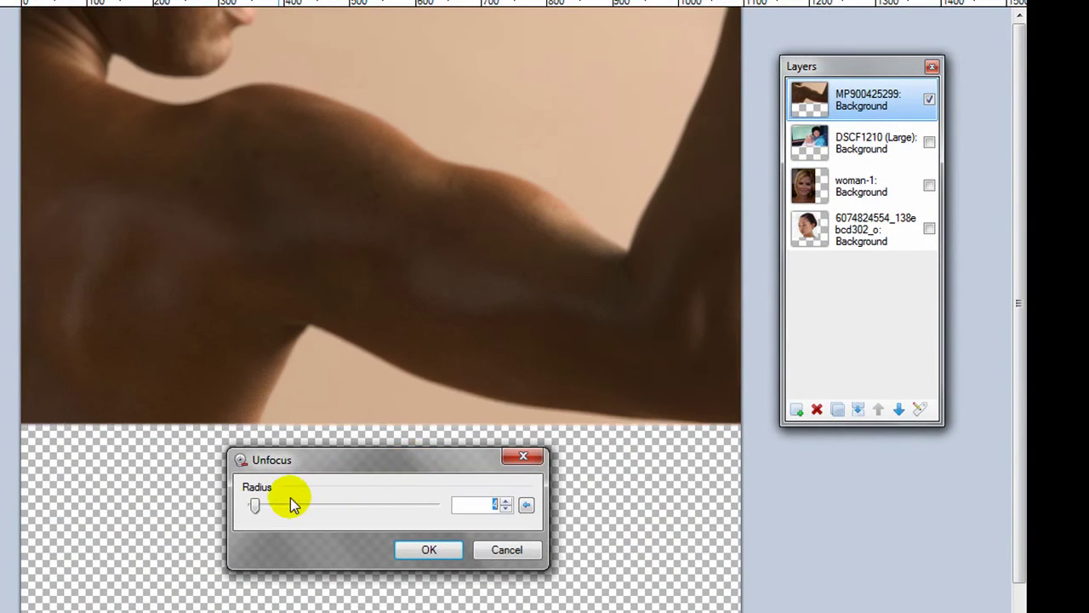
drag(257, 506, 278, 509)
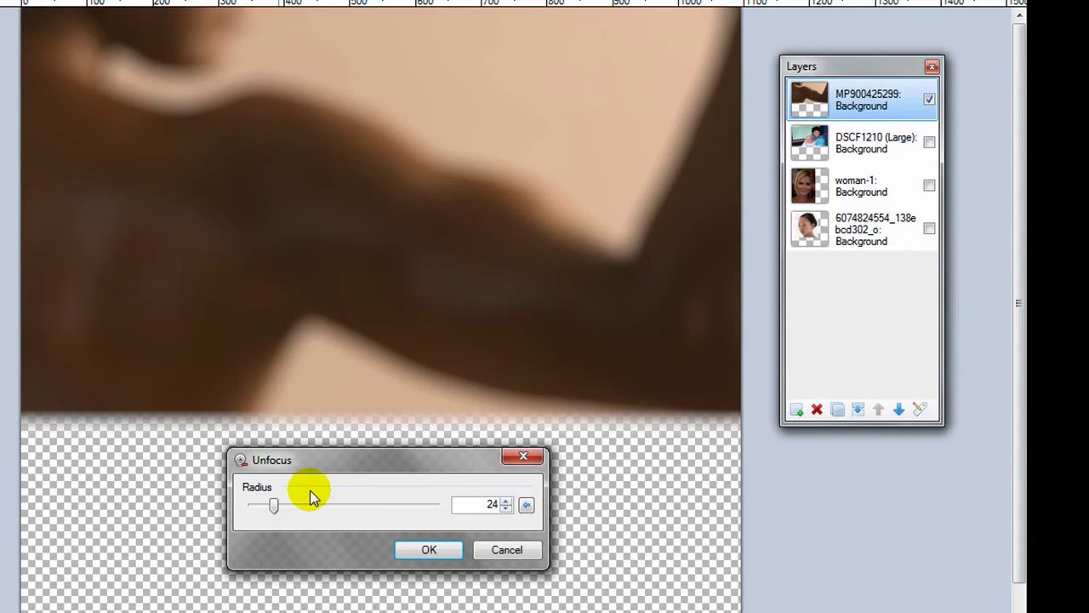
click(510, 550)
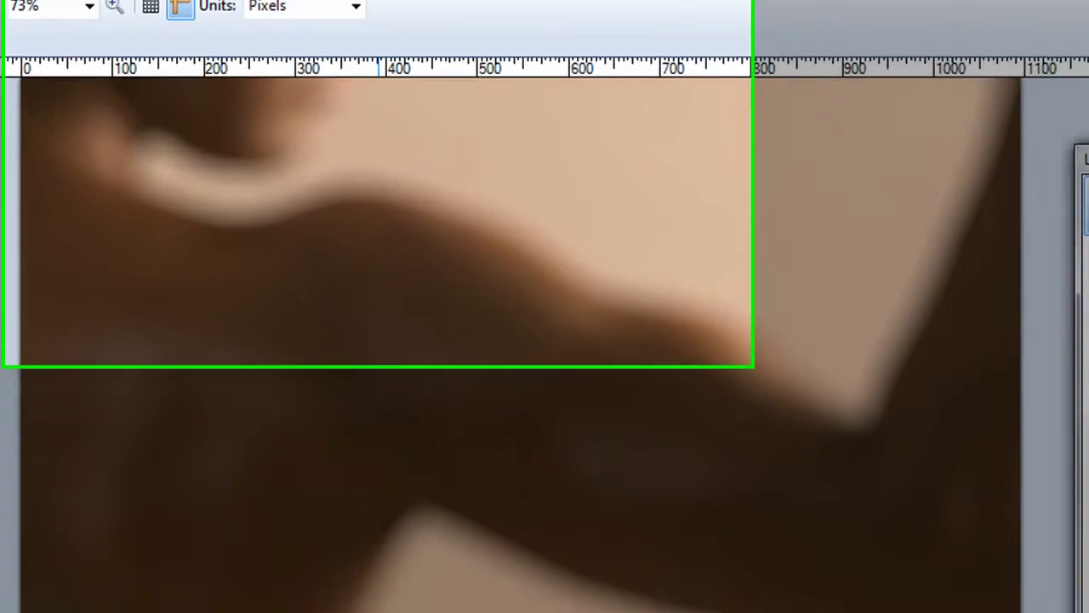
click(61, 39)
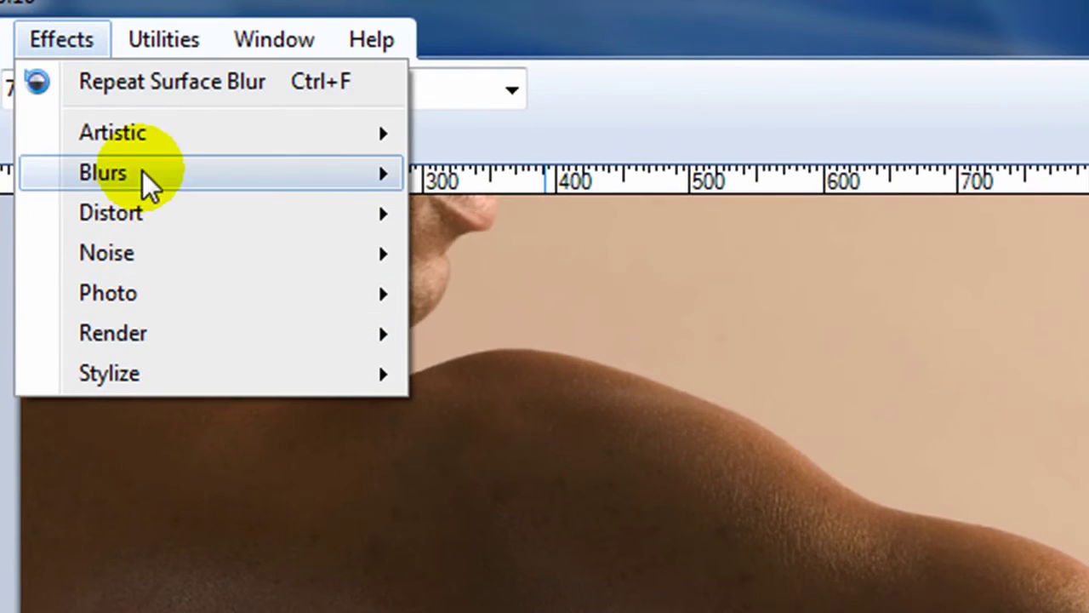
Step: Open Zoom Blur, move its centre to -0.52/-0.43, and set Zoom Amount to 62
mouse_move(282, 183)
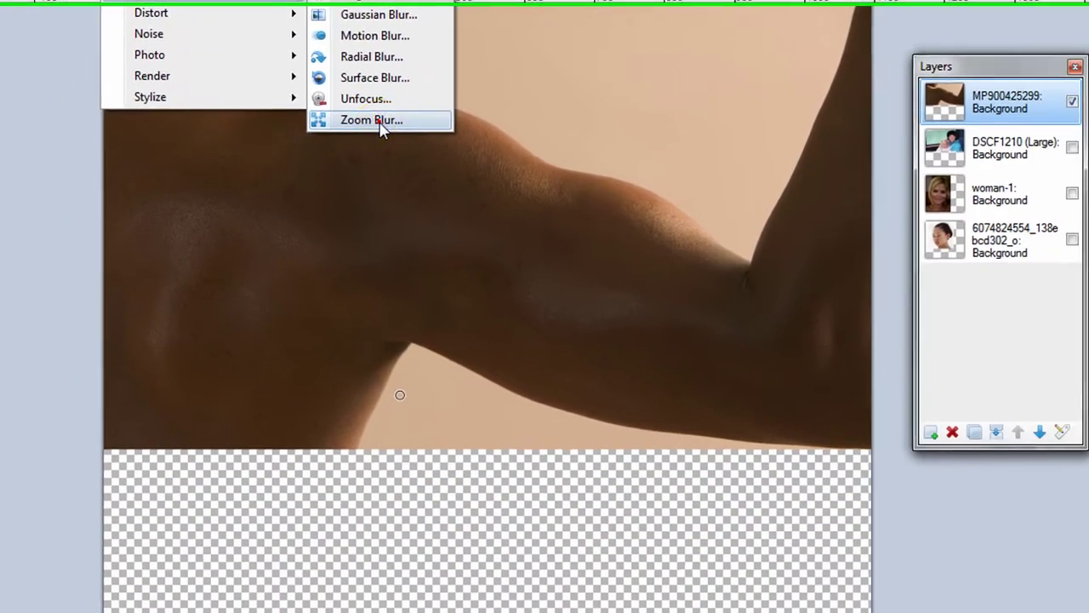
click(536, 419)
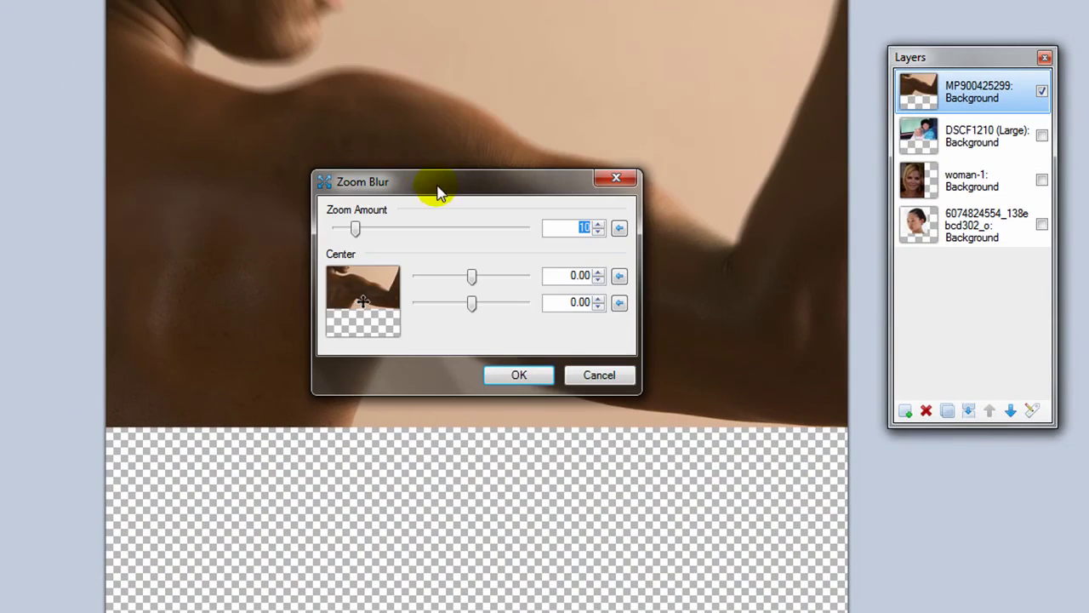
drag(437, 183, 690, 397)
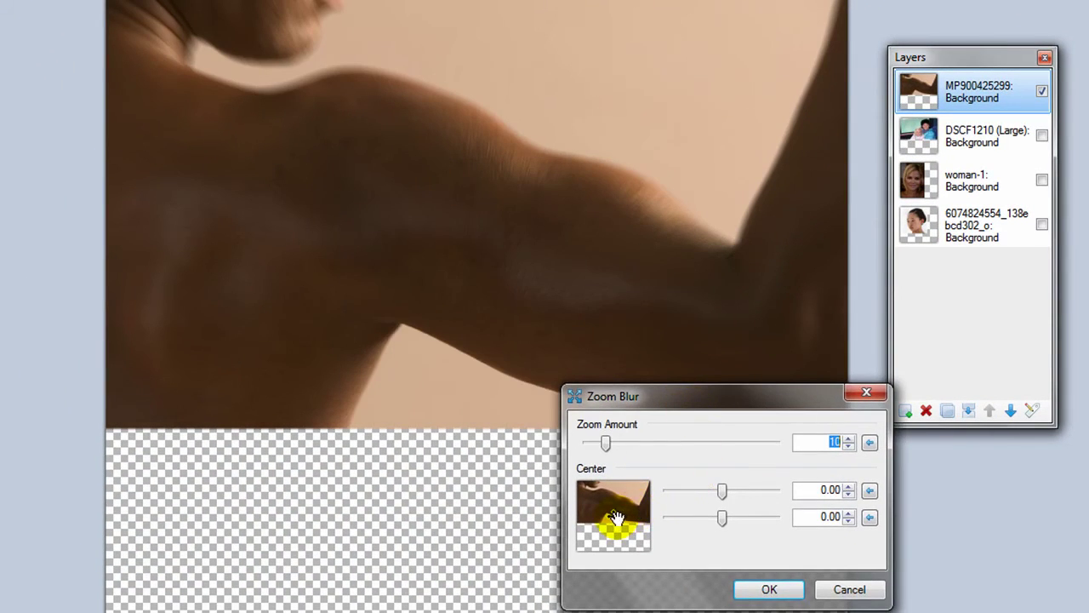
mouse_move(615, 517)
mouse_down()
mouse_move(616, 504)
mouse_move(598, 502)
mouse_up()
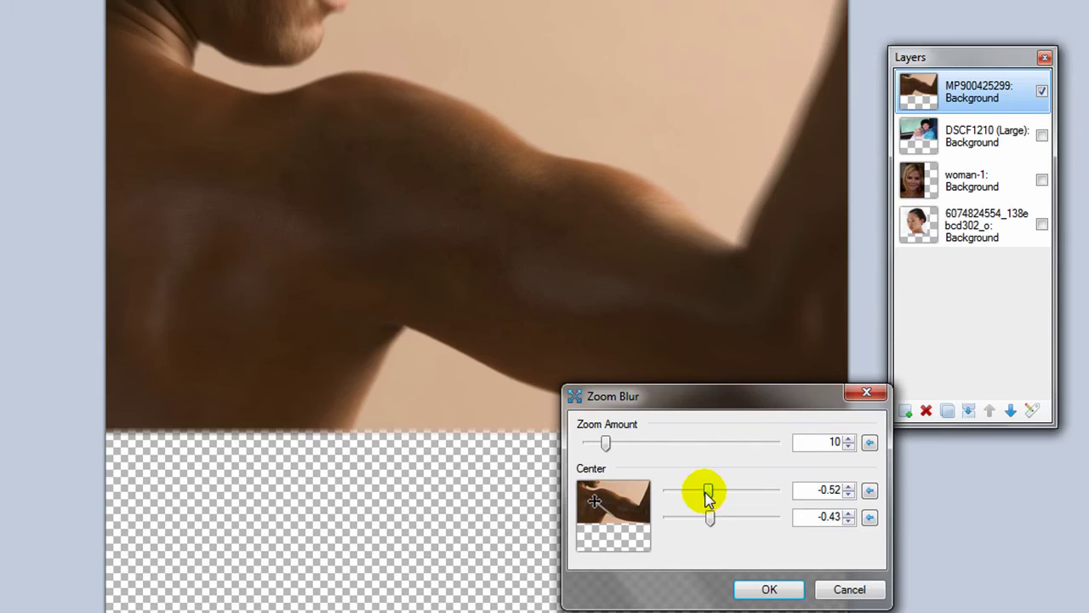
drag(603, 441, 655, 442)
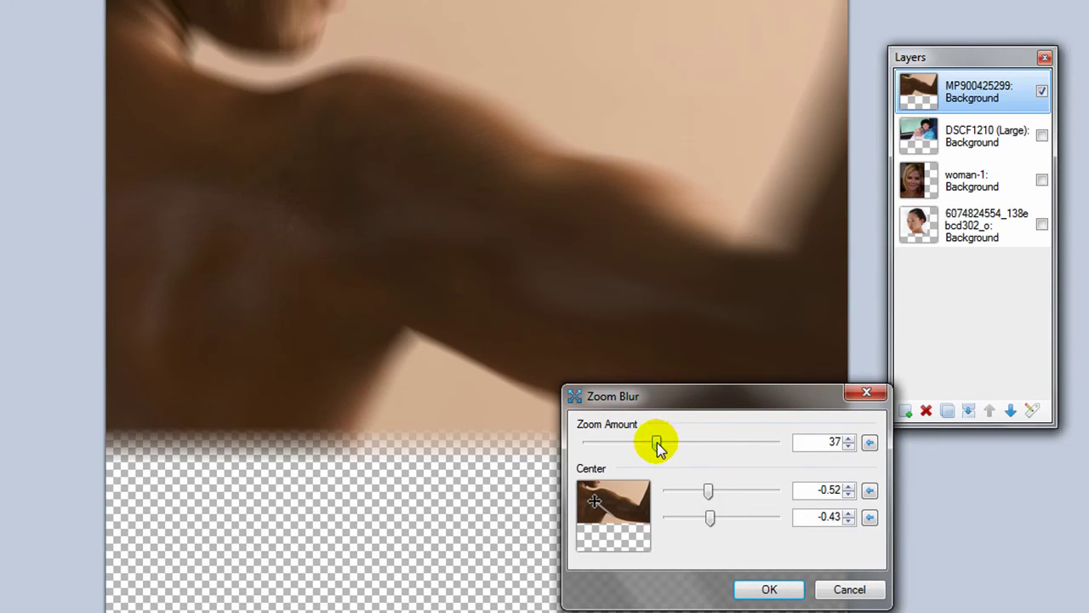
drag(658, 444, 704, 443)
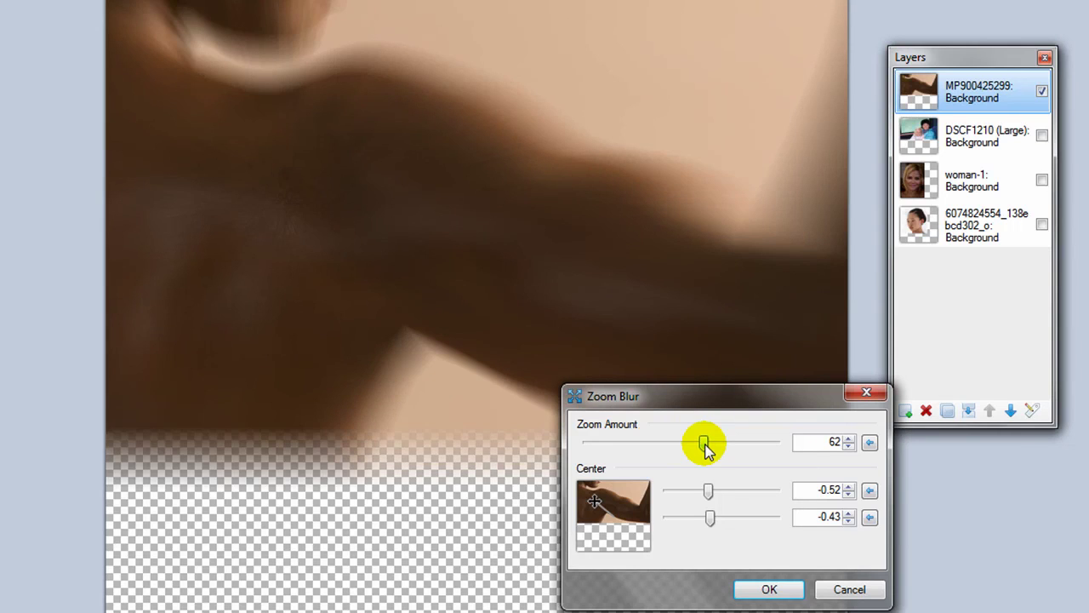